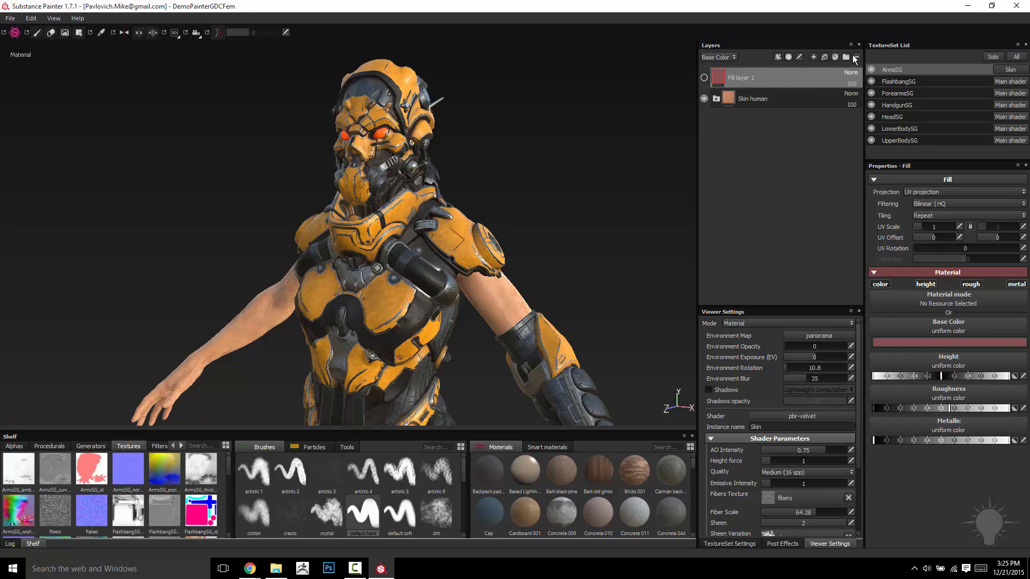
# Delete Fill layer 1 from the ArmsSG texture set, isolate the HeadSG texture set, and select its Demo_Helmet folder
pyautogui.click(856, 57)
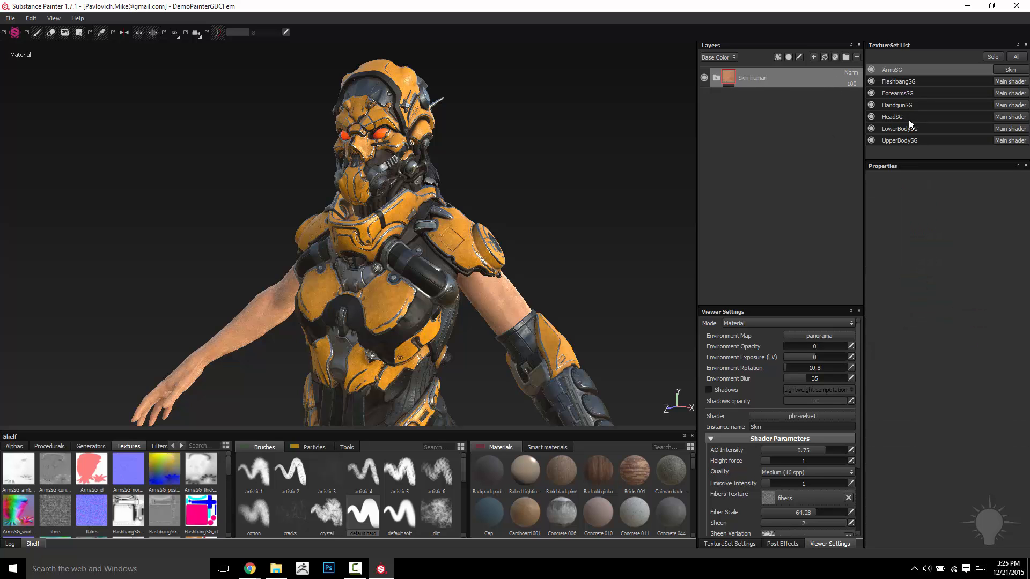
pyautogui.click(995, 57)
pyautogui.keyDown('alt'); pyautogui.moveTo(489, 127); pyautogui.dragTo(477, 164, button='right'); pyautogui.keyUp('alt')
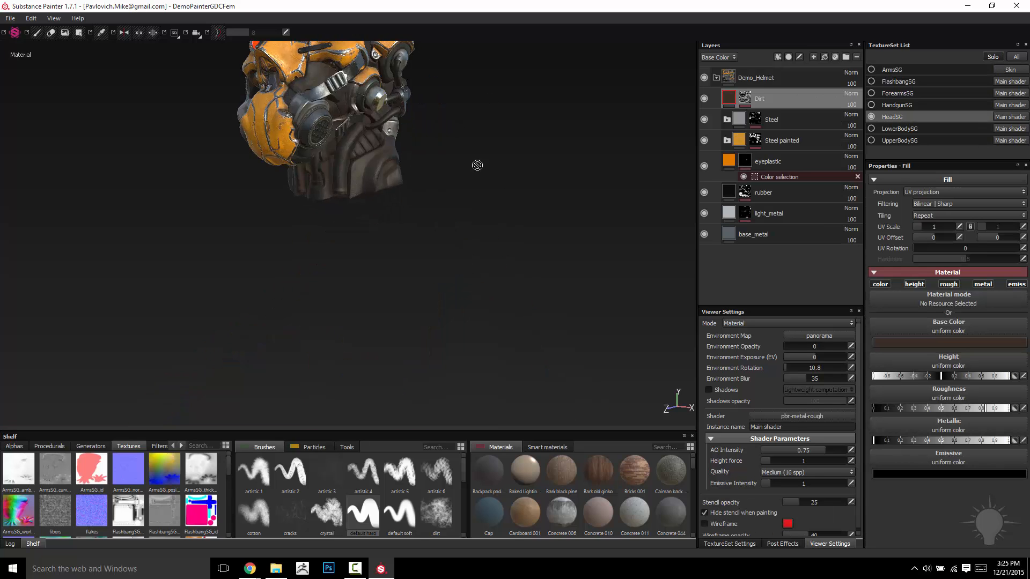
pyautogui.keyDown('alt'); pyautogui.moveTo(476, 164); pyautogui.dragTo(521, 235, button='middle'); pyautogui.keyUp('alt')
pyautogui.keyDown('alt'); pyautogui.moveTo(522, 234); pyautogui.dragTo(551, 246, button='right'); pyautogui.keyUp('alt')
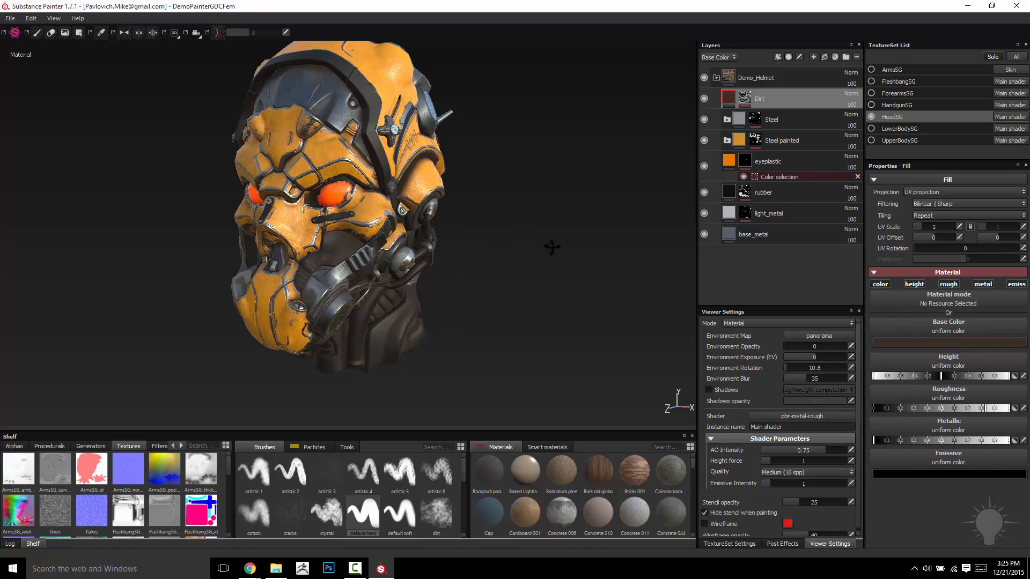
pyautogui.click(757, 78)
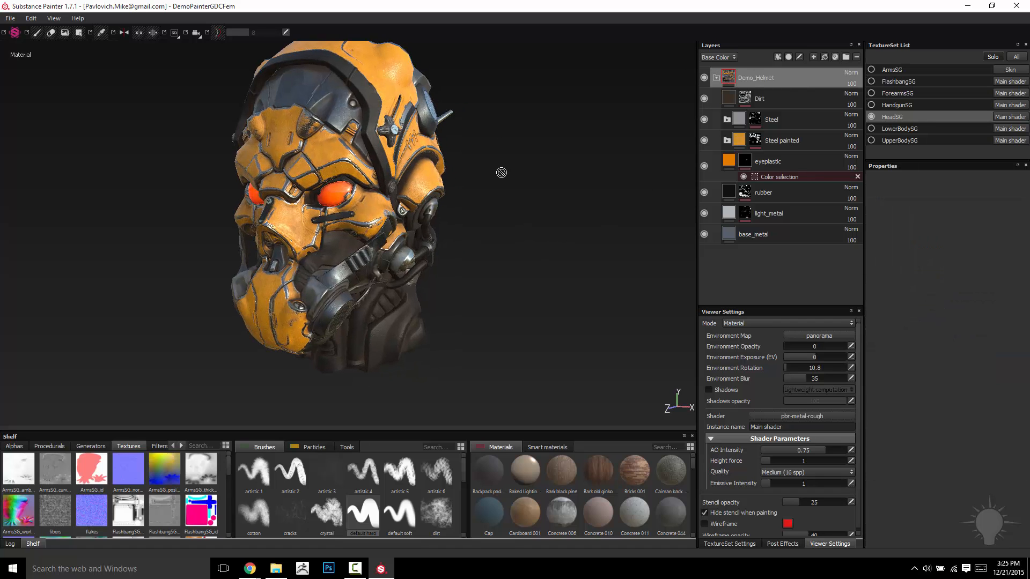
# Set the environment opacity to 100 and the environment blur to 0 to reveal a sharp panorama background
pyautogui.keyDown('shift'); pyautogui.moveTo(507, 185); pyautogui.dragTo(524, 230, button='right'); pyautogui.keyUp('shift')
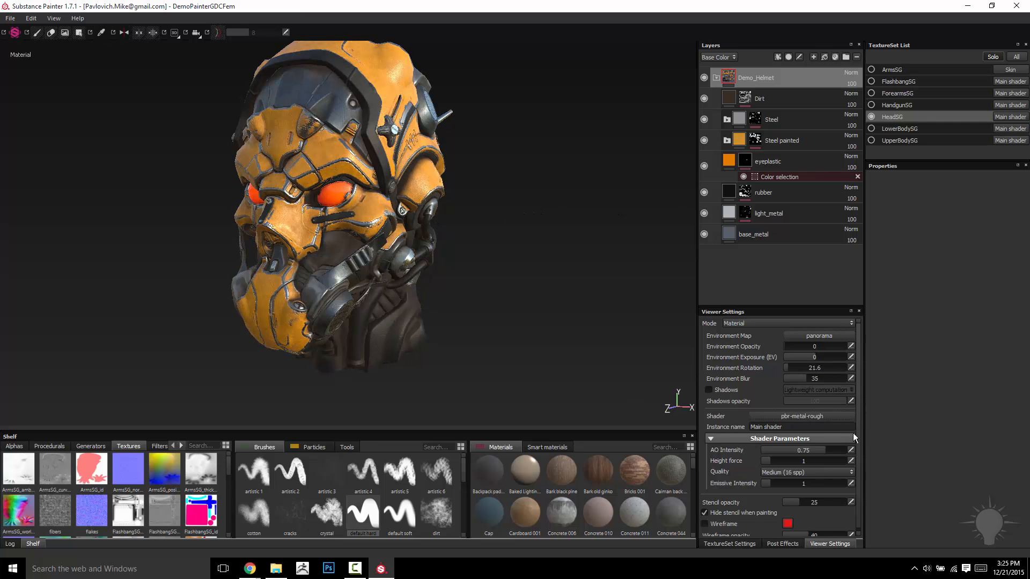
pyautogui.scroll(-1, 858, 429)
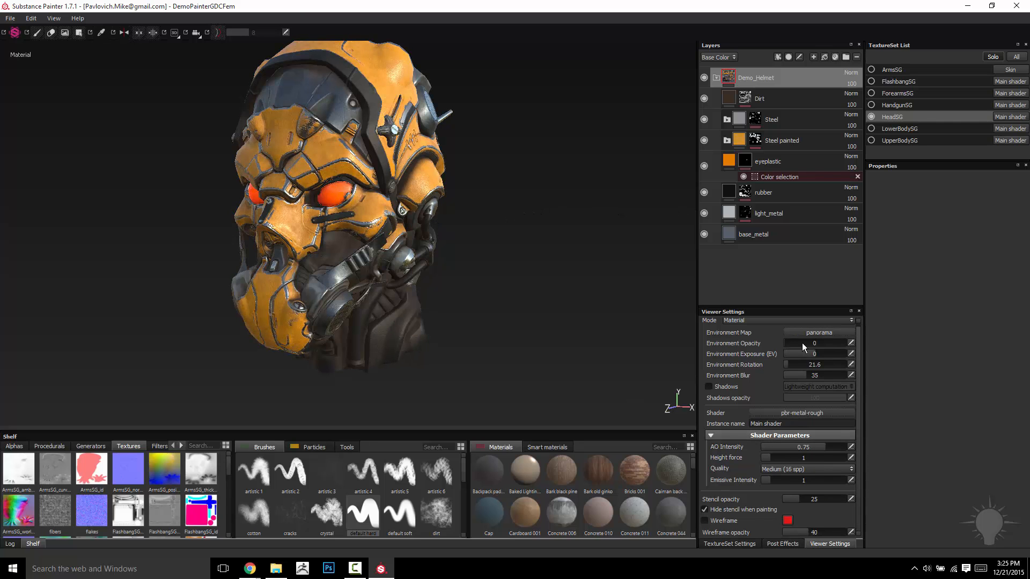
pyautogui.moveTo(802, 343); pyautogui.dragTo(857, 346)
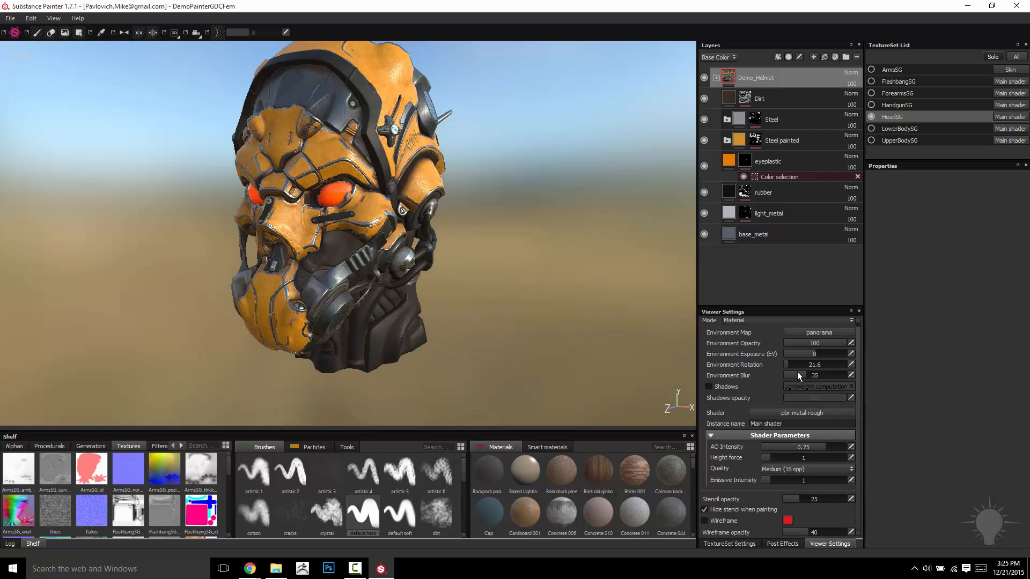
pyautogui.moveTo(801, 375); pyautogui.dragTo(771, 378)
# Rotate the panorama and orbit around the helmet to examine how the environment lights its surfaces
pyautogui.keyDown('shift'); pyautogui.moveTo(514, 287); pyautogui.dragTo(595, 300, button='right'); pyautogui.keyUp('shift')
pyautogui.keyDown('alt'); pyautogui.moveTo(595, 299); pyautogui.dragTo(300, 276); pyautogui.keyUp('alt')
pyautogui.keyDown('shift'); pyautogui.moveTo(300, 276); pyautogui.dragTo(494, 253, button='right'); pyautogui.keyUp('shift')
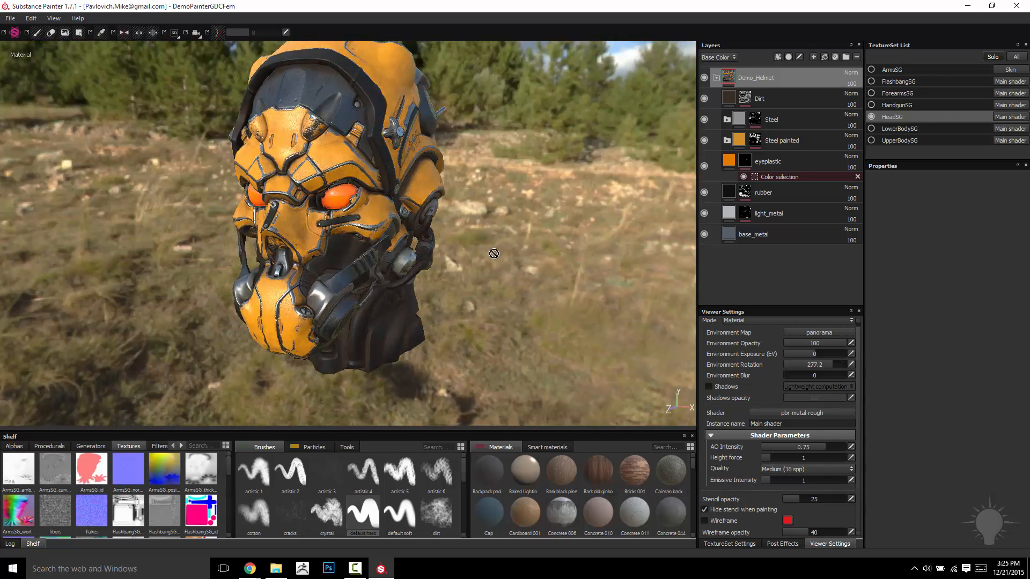
pyautogui.keyDown('alt'); pyautogui.moveTo(493, 252); pyautogui.dragTo(501, 255, button='middle'); pyautogui.keyUp('alt')
pyautogui.keyDown('alt'); pyautogui.moveTo(529, 262); pyautogui.dragTo(523, 248); pyautogui.keyUp('alt')
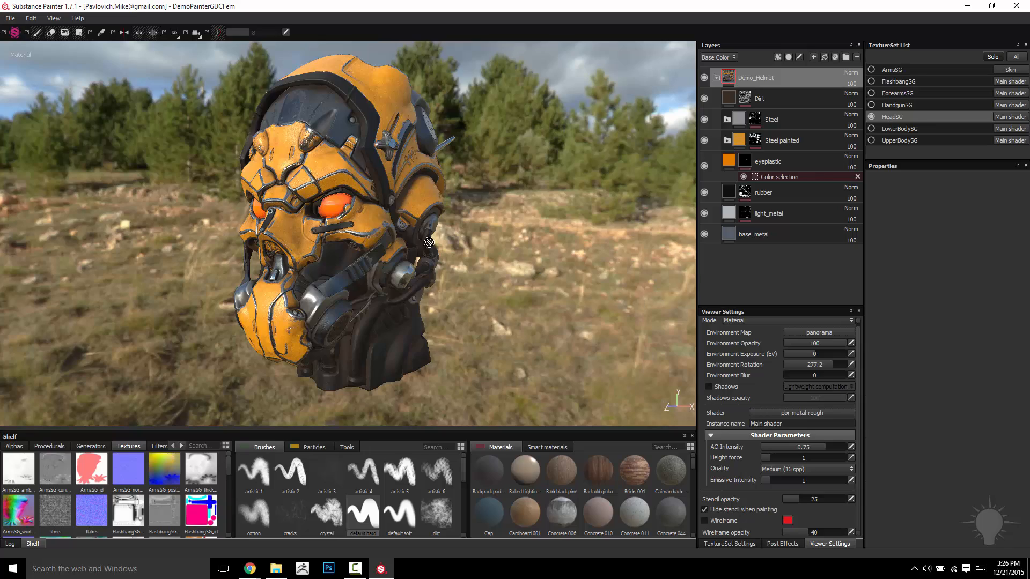
pyautogui.keyDown('shift'); pyautogui.moveTo(429, 241); pyautogui.dragTo(450, 226, button='right'); pyautogui.keyUp('shift')
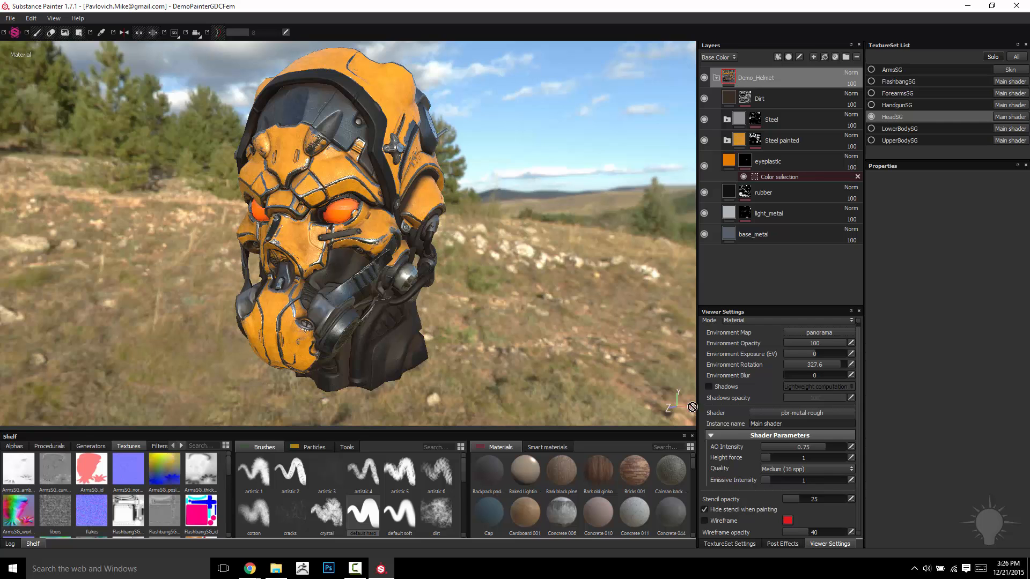
# Set the environment opacity to 0 and rotate the environment lighting to about 250
pyautogui.moveTo(824, 343); pyautogui.dragTo(772, 342)
pyautogui.keyDown('shift'); pyautogui.moveTo(404, 257); pyautogui.dragTo(432, 255, button='right'); pyautogui.keyUp('shift')
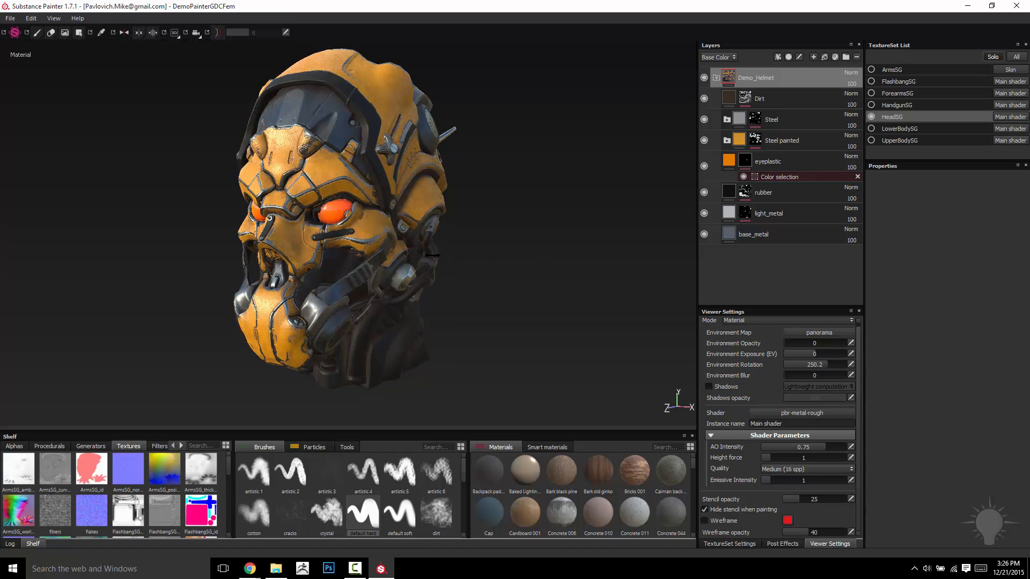
# Cycle through the helmet's individual channels from Base Color to Emissive, then return to the full material view
pyautogui.press('c')
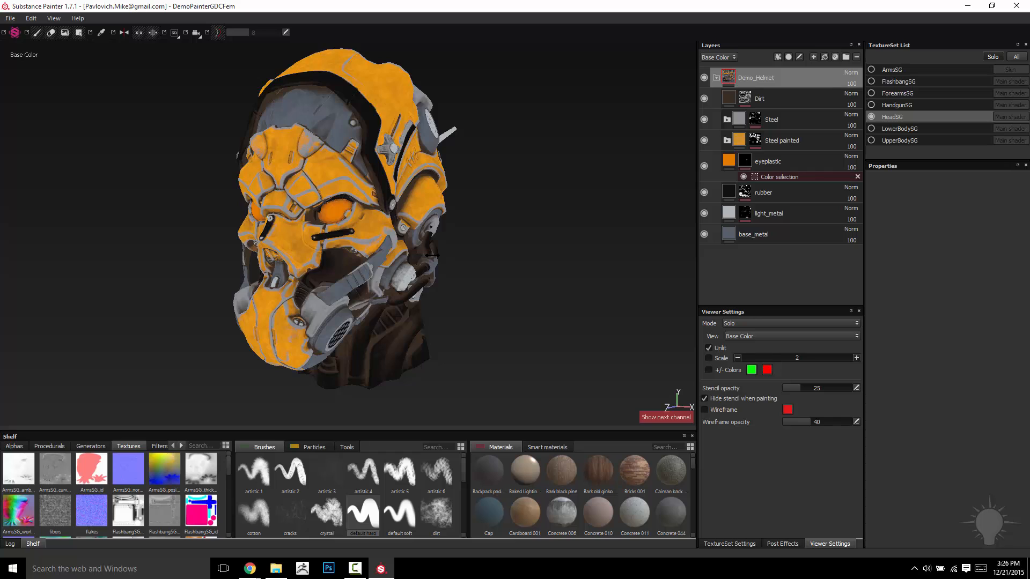
pyautogui.press('c')
pyautogui.press('c')
pyautogui.press('c')
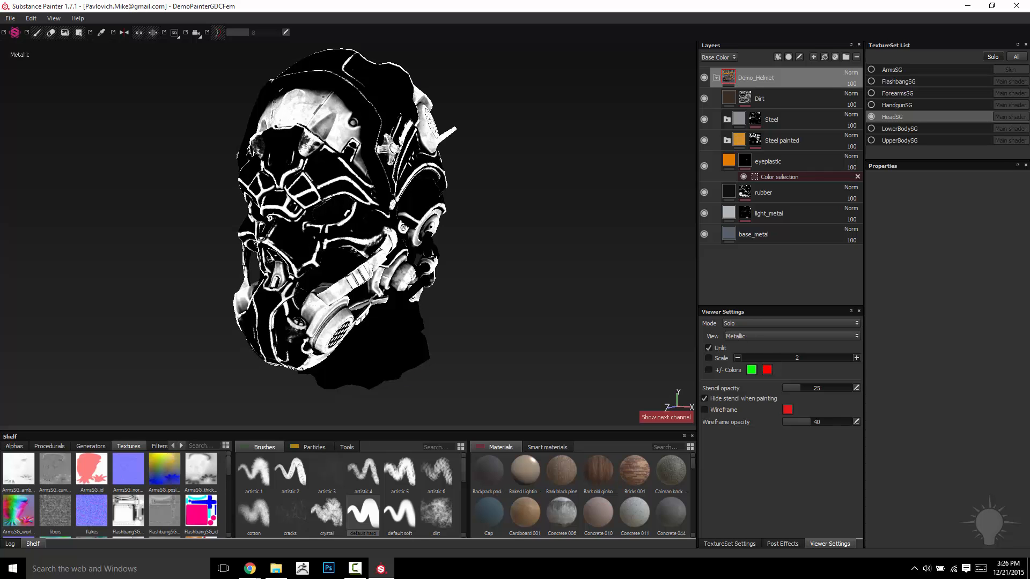
pyautogui.press('c')
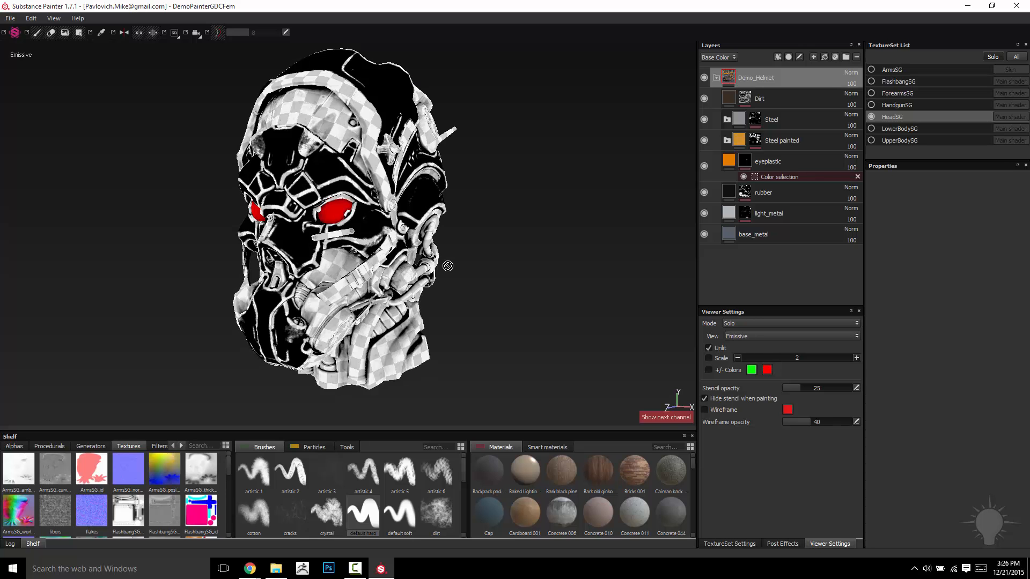
pyautogui.press('m')
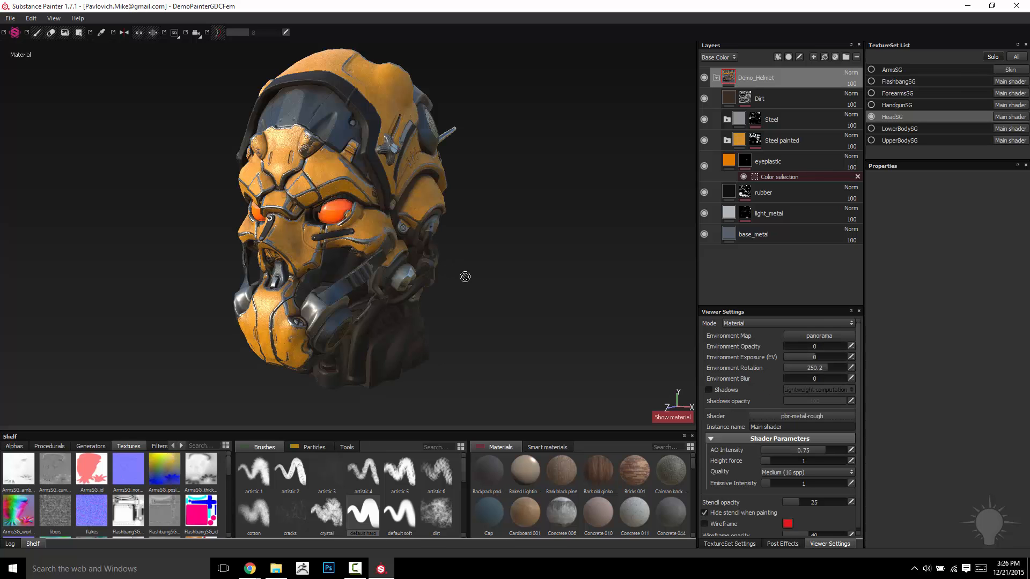
# Turn the environment lighting with the background hidden to inspect the helmet's real-time highlights and shading in the material view
pyautogui.keyDown('shift'); pyautogui.moveTo(465, 276); pyautogui.dragTo(484, 257, button='right'); pyautogui.keyUp('shift')
pyautogui.keyDown('alt'); pyautogui.moveTo(485, 257); pyautogui.dragTo(466, 269); pyautogui.keyUp('alt')
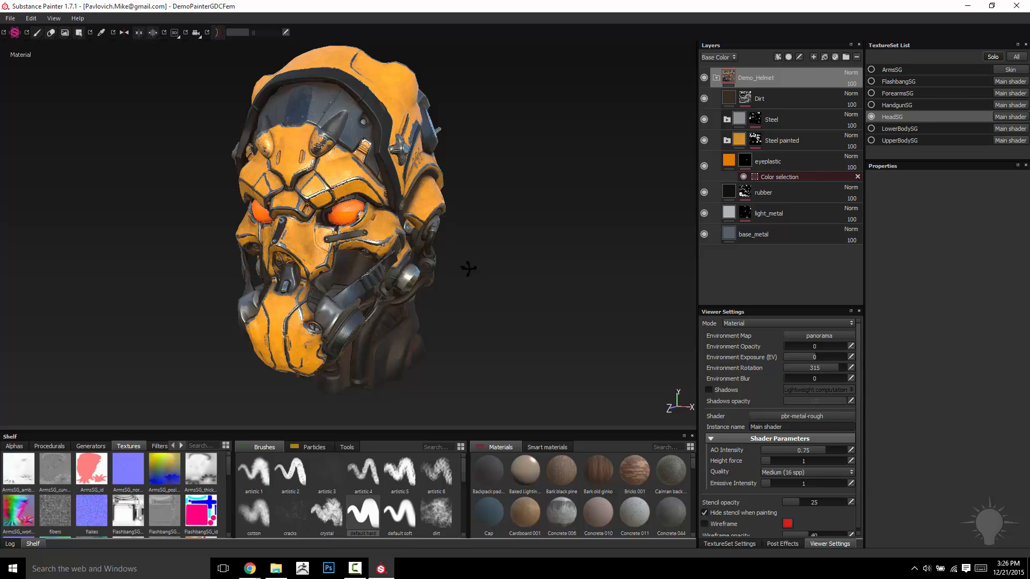
pyautogui.keyDown('shift'); pyautogui.moveTo(459, 250); pyautogui.dragTo(515, 252, button='right'); pyautogui.keyUp('shift')
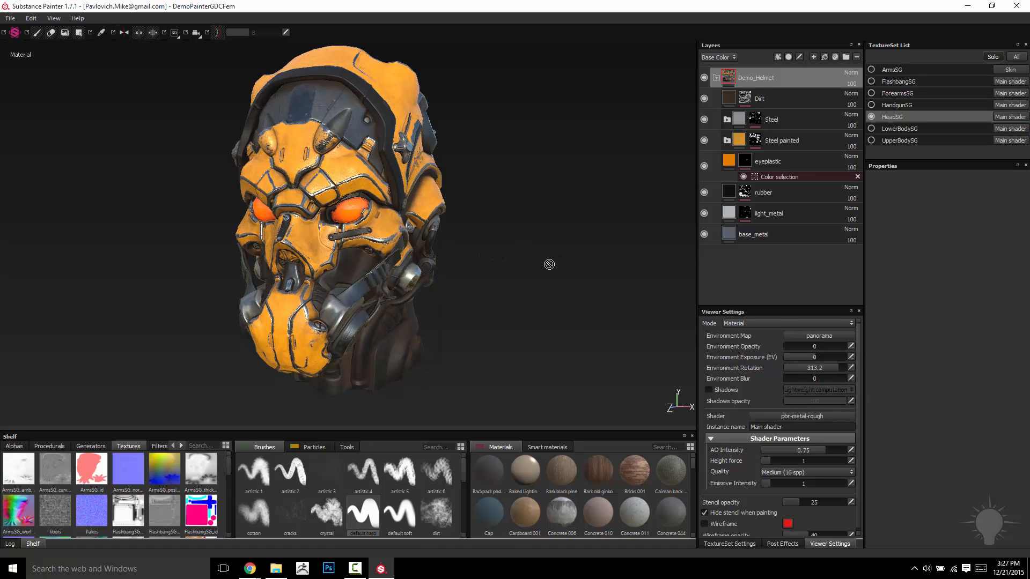
# Display only the Base Color channel and add the Baked Lighting filter as a new layer above the Demo_Helmet folder
pyautogui.press('c')
pyautogui.press('c')
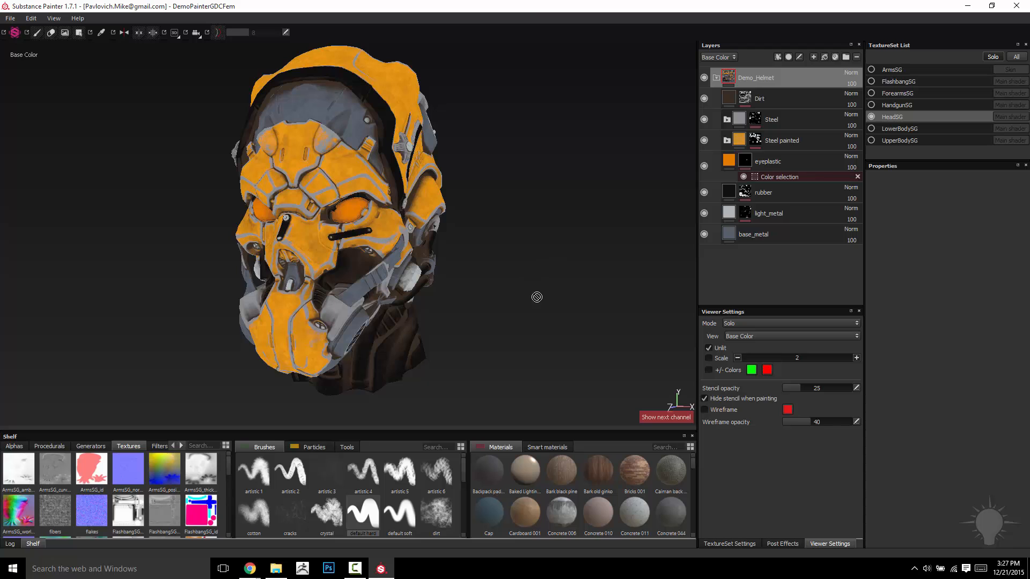
pyautogui.keyDown('alt'); pyautogui.moveTo(535, 295); pyautogui.dragTo(522, 259); pyautogui.keyUp('alt')
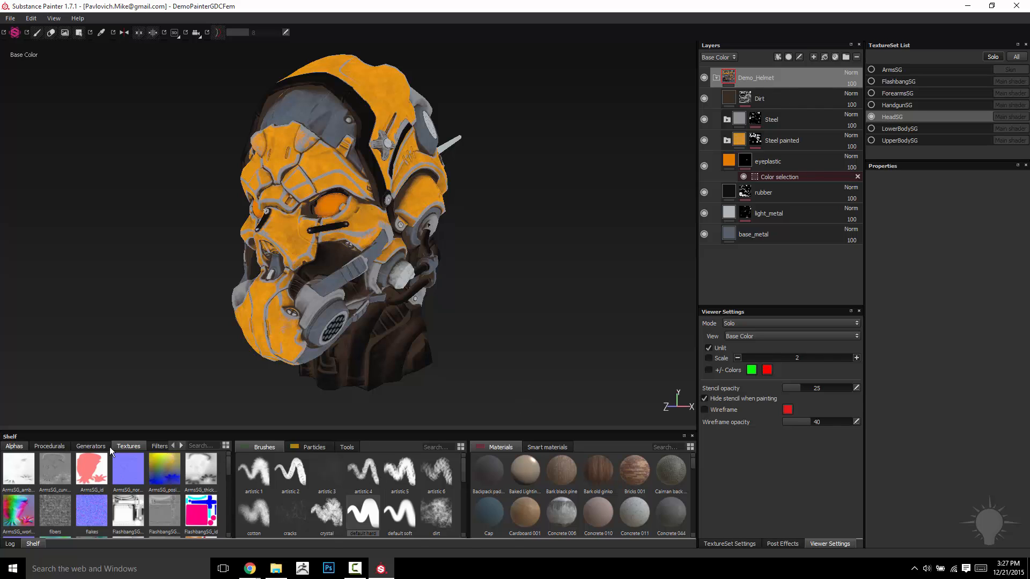
pyautogui.click(159, 445)
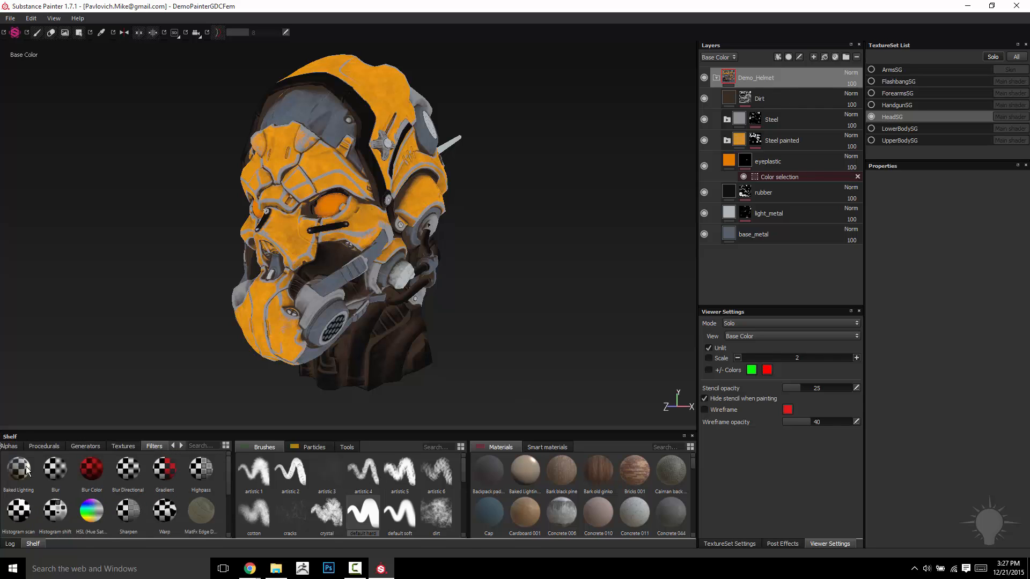
pyautogui.moveTo(19, 470); pyautogui.dragTo(754, 70)
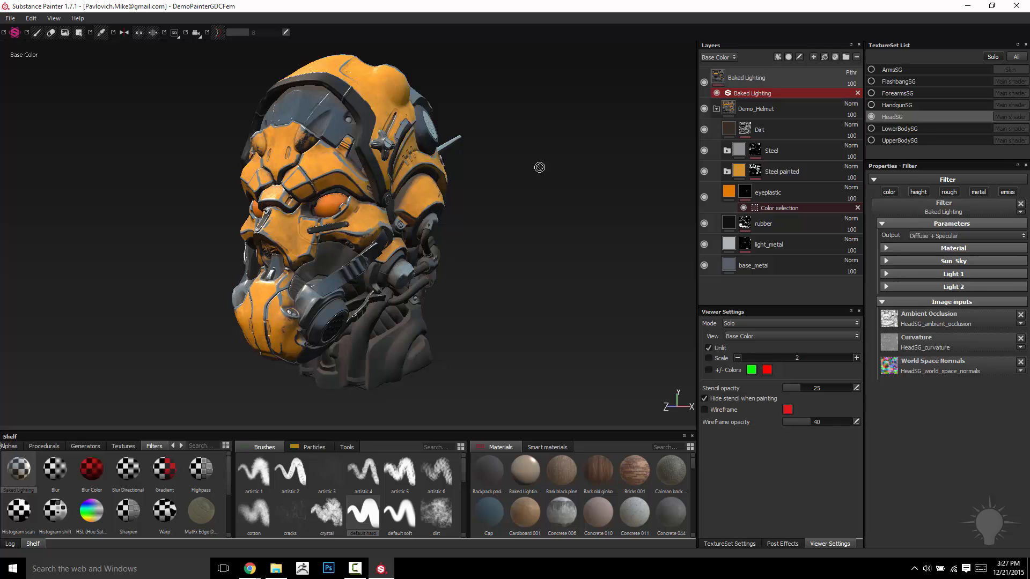
# Examine the lighting baked into the helmet's base color from several angles and close up on the face
pyautogui.keyDown('alt'); pyautogui.moveTo(539, 167); pyautogui.dragTo(536, 214); pyautogui.keyUp('alt')
pyautogui.press('shift')
pyautogui.press('shift')
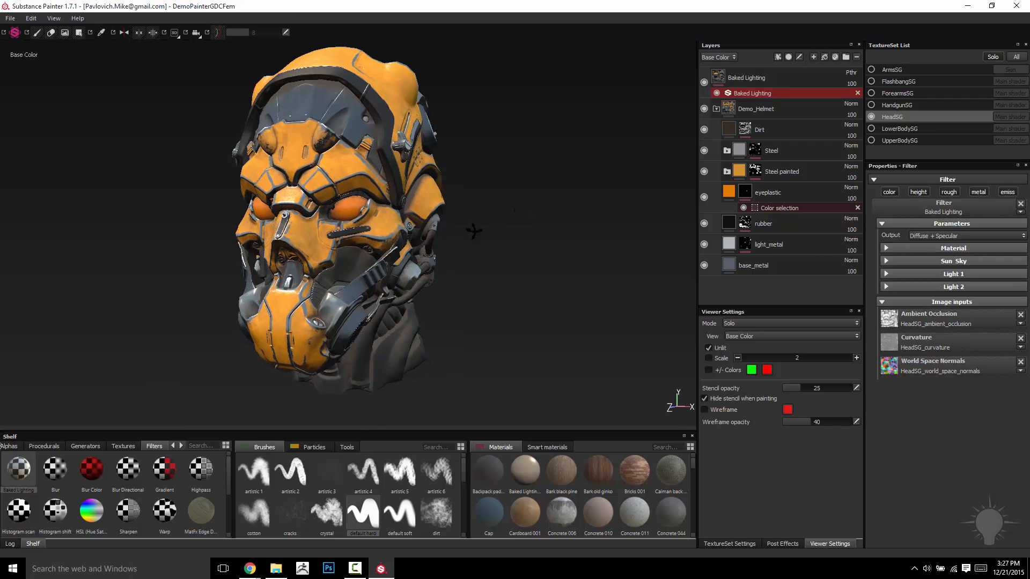
pyautogui.keyDown('alt'); pyautogui.moveTo(473, 232); pyautogui.dragTo(533, 252); pyautogui.keyUp('alt')
pyautogui.keyDown('alt'); pyautogui.moveTo(534, 268); pyautogui.dragTo(535, 418, button='right'); pyautogui.keyUp('alt')
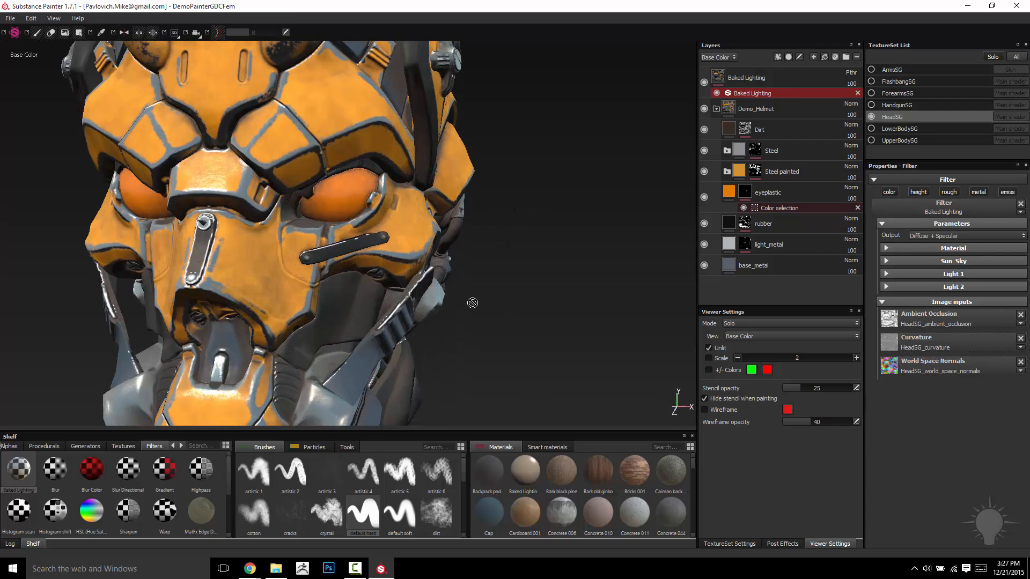
pyautogui.keyDown('alt'); pyautogui.moveTo(472, 303); pyautogui.dragTo(562, 95, button='middle'); pyautogui.keyUp('alt')
pyautogui.keyDown('alt'); pyautogui.moveTo(563, 94); pyautogui.dragTo(496, 88); pyautogui.keyUp('alt')
pyautogui.keyDown('alt'); pyautogui.moveTo(597, 145); pyautogui.dragTo(487, 228, button='right'); pyautogui.keyUp('alt')
pyautogui.keyDown('alt'); pyautogui.moveTo(487, 228); pyautogui.dragTo(516, 303, button='middle'); pyautogui.keyUp('alt')
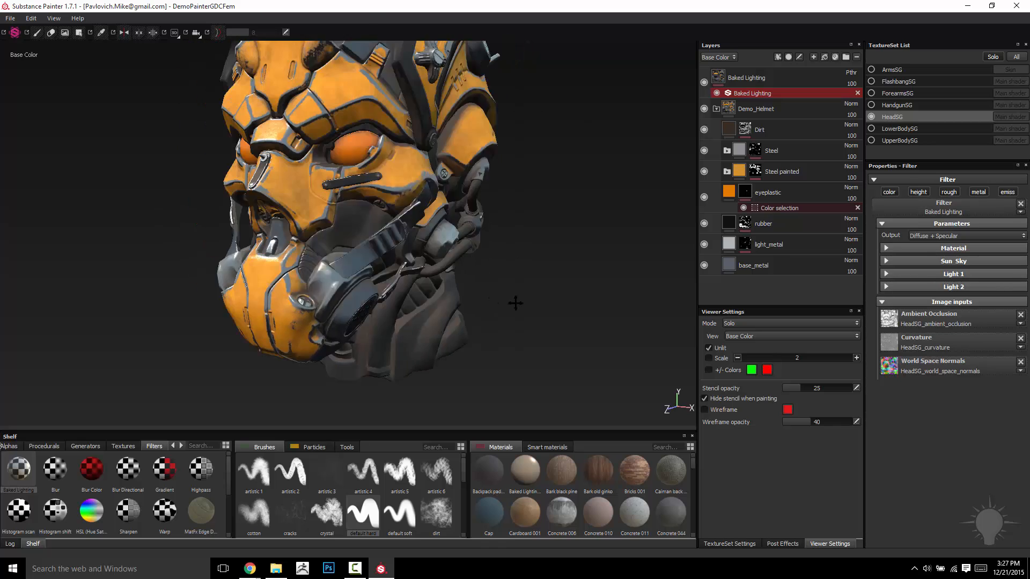
pyautogui.keyDown('alt'); pyautogui.moveTo(515, 303); pyautogui.dragTo(481, 239); pyautogui.keyUp('alt')
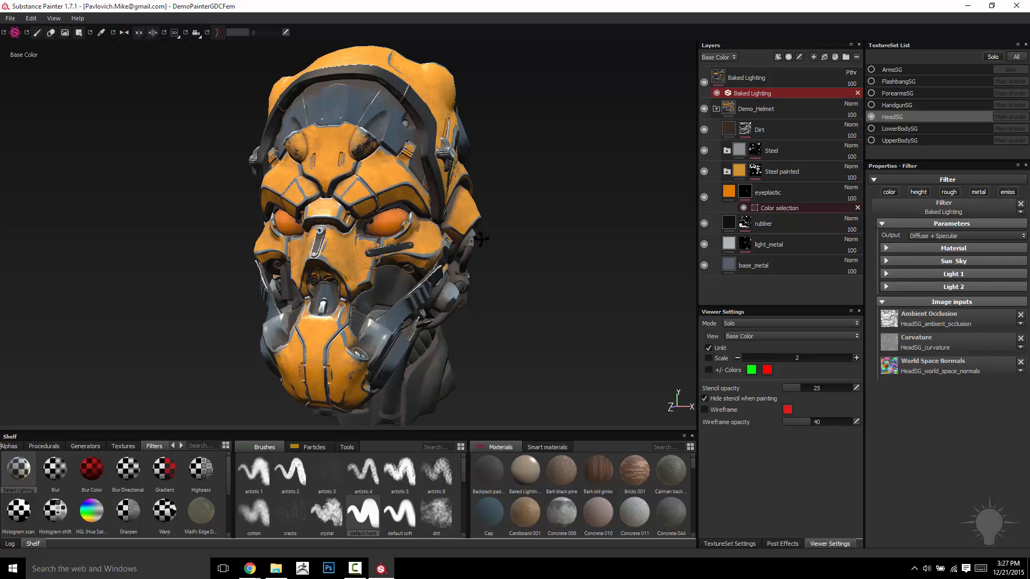
pyautogui.keyDown('alt'); pyautogui.moveTo(492, 221); pyautogui.dragTo(446, 249); pyautogui.keyUp('alt')
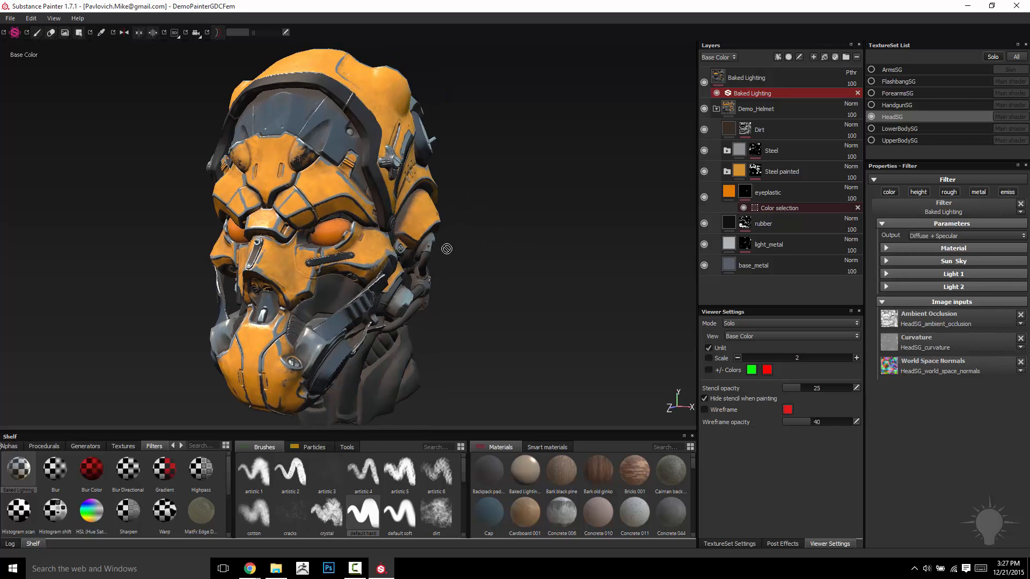
# Try the Baked Lighting filter's Diffuse only and Specular only outputs, and return it to Diffuse + Specular
pyautogui.click(755, 76)
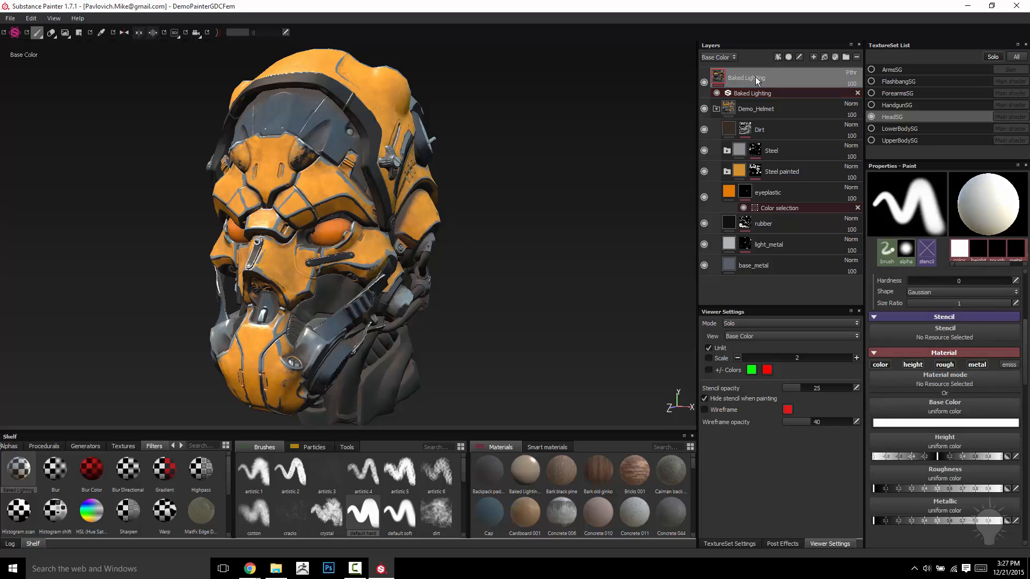
pyautogui.click(751, 94)
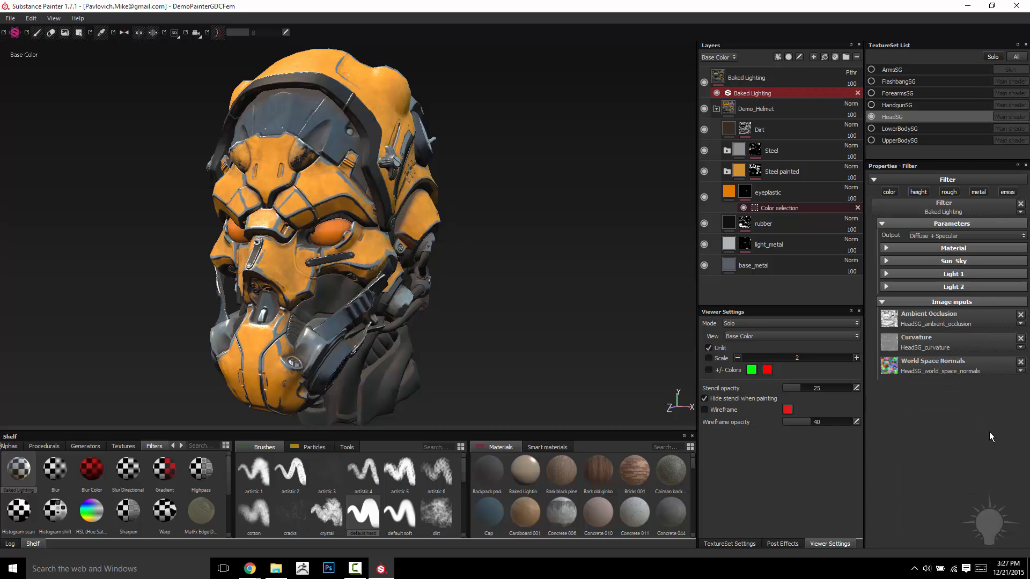
pyautogui.click(935, 241)
pyautogui.click(933, 251)
pyautogui.click(935, 237)
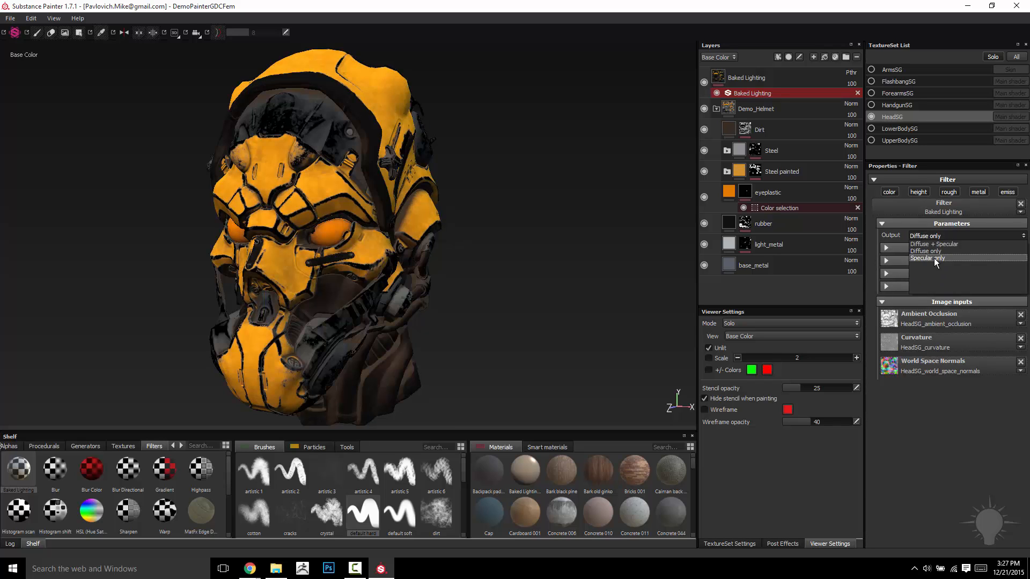
pyautogui.click(935, 258)
pyautogui.click(927, 237)
pyautogui.click(927, 244)
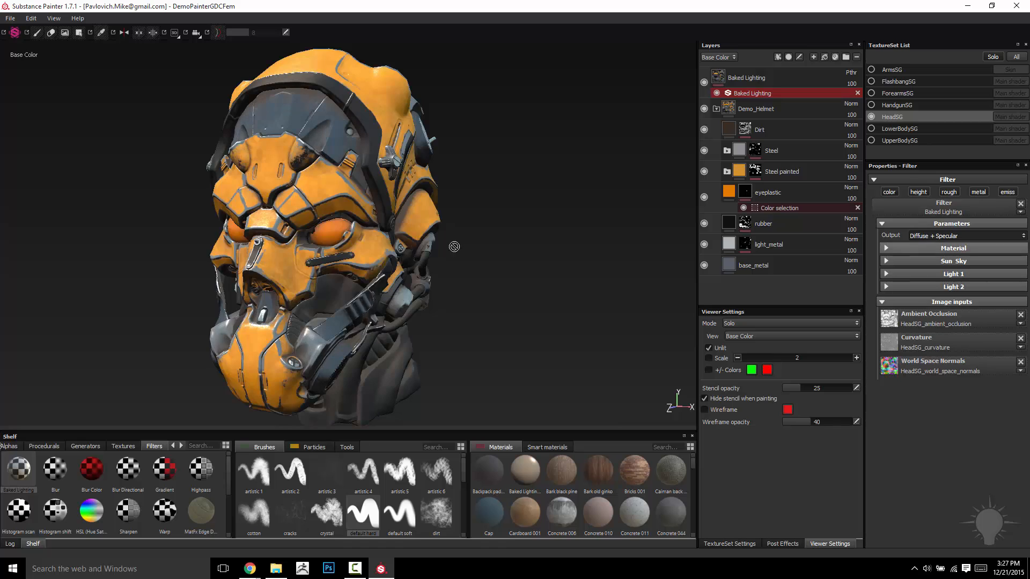
# In the Baked Lighting filter's material parameters, set Dielectric Reflectance to 0.04 and Diffuse AO, Diffuse Cavity and Specular AO to 1
pyautogui.moveTo(454, 246)
pyautogui.keyDown('alt'); pyautogui.mouseDown()
pyautogui.moveTo(463, 279)
pyautogui.moveTo(457, 240)
pyautogui.mouseUp(); pyautogui.keyUp('alt')
pyautogui.keyDown('alt'); pyautogui.moveTo(498, 272); pyautogui.dragTo(485, 244, button='middle'); pyautogui.keyUp('alt')
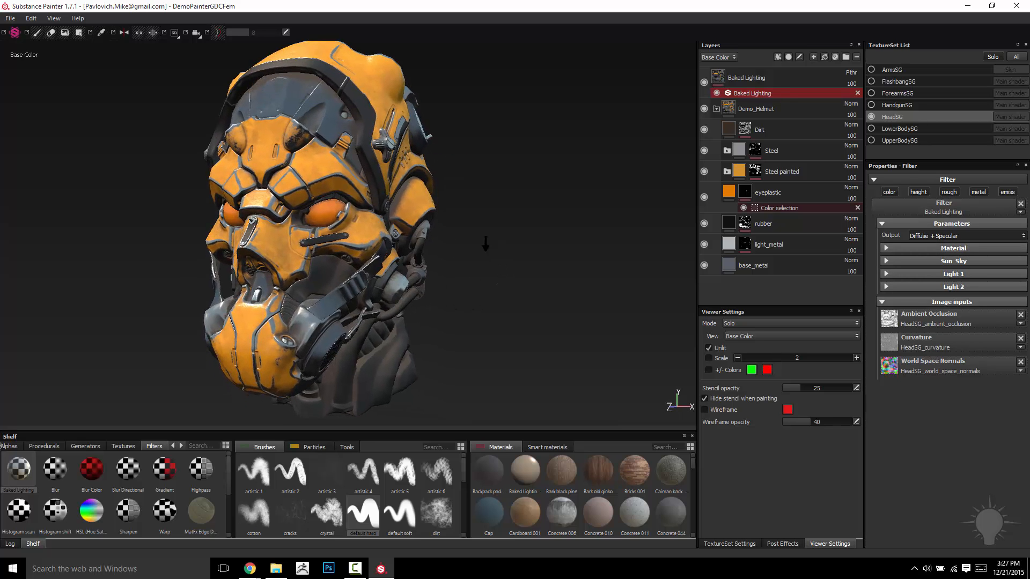
pyautogui.keyDown('alt'); pyautogui.moveTo(485, 244); pyautogui.dragTo(504, 242); pyautogui.keyUp('alt')
pyautogui.click(886, 247)
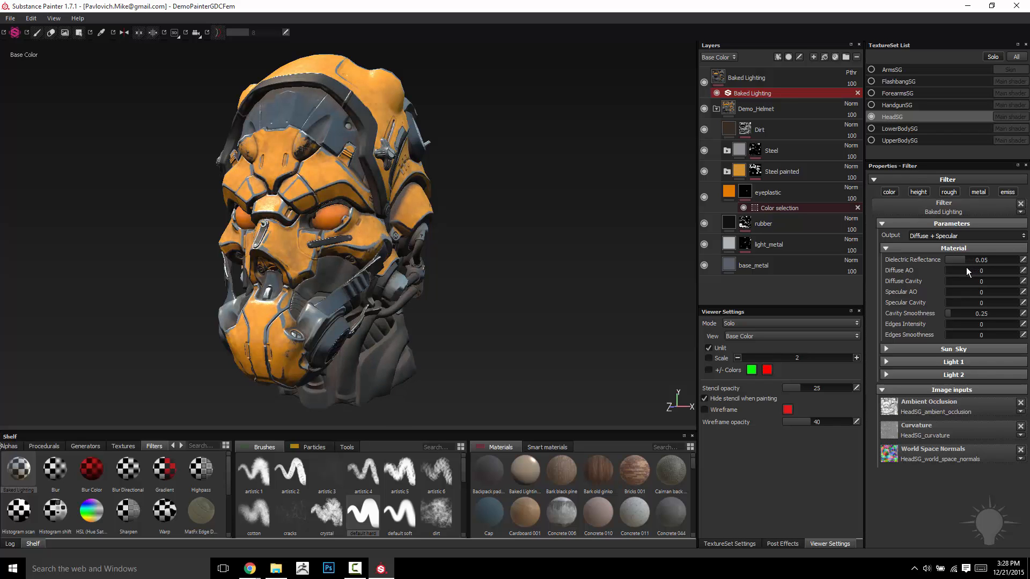
pyautogui.moveTo(952, 271); pyautogui.dragTo(1027, 288)
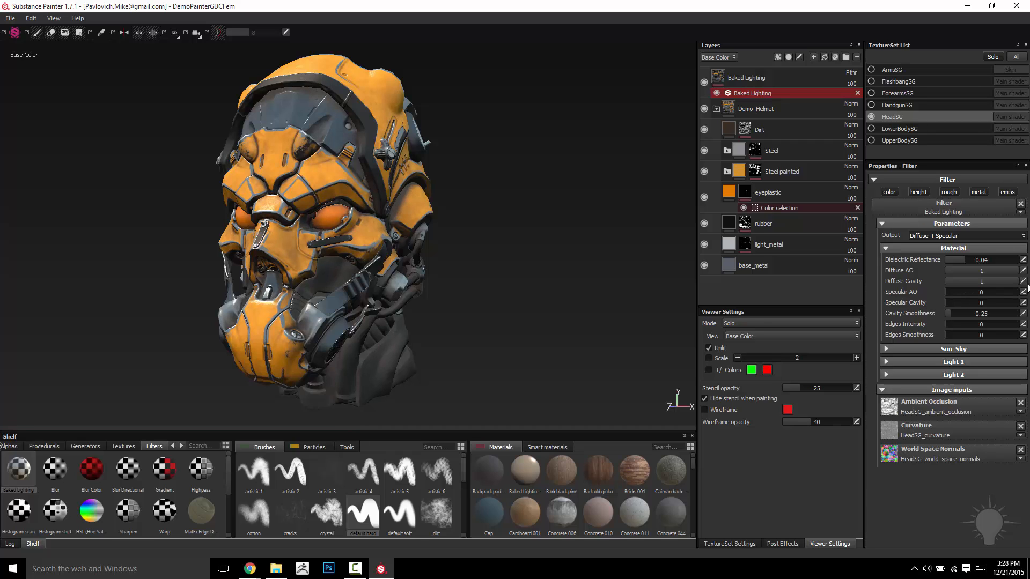
pyautogui.moveTo(961, 293); pyautogui.dragTo(1014, 292)
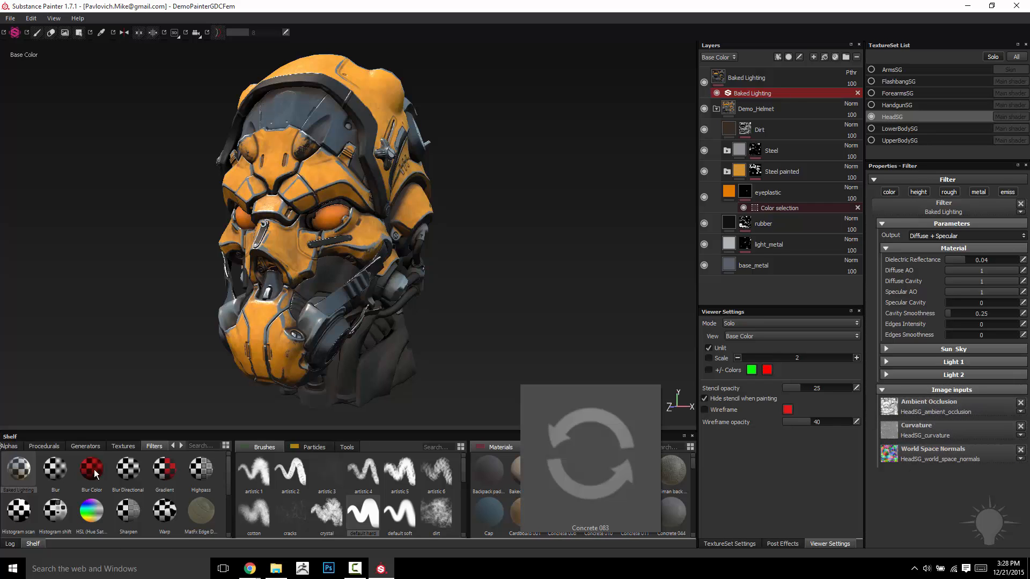
# Review the shelf's textures and the additional maps assigned to the HeadSG texture set
pyautogui.click(112, 448)
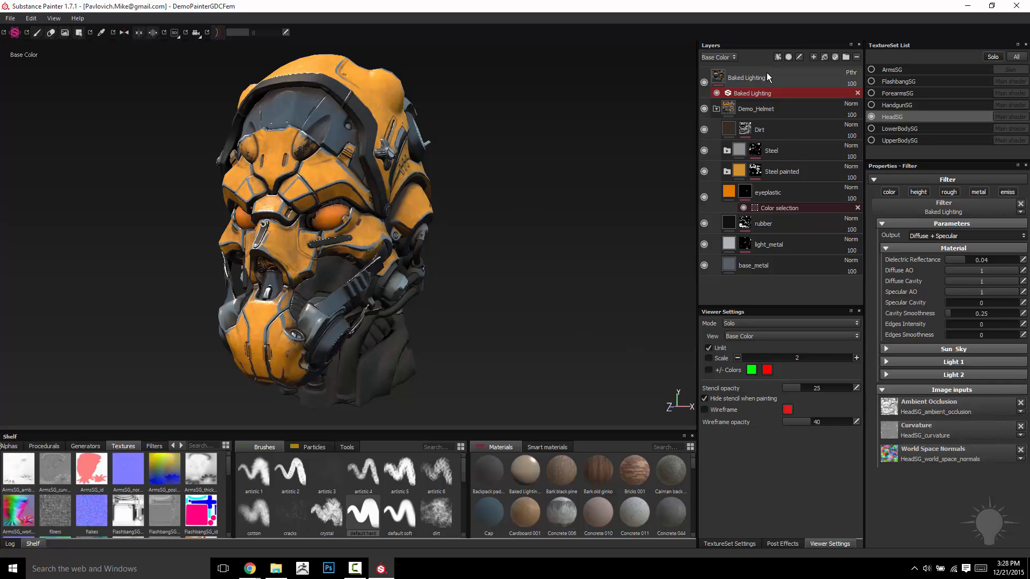
pyautogui.click(729, 544)
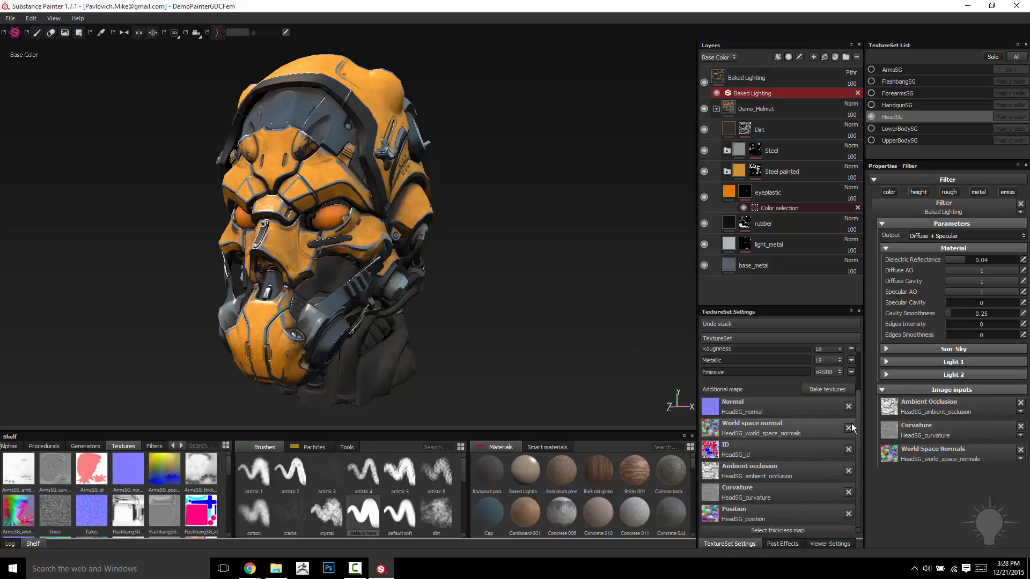
pyautogui.moveTo(855, 401); pyautogui.dragTo(855, 364)
pyautogui.scroll(-2, 851, 429)
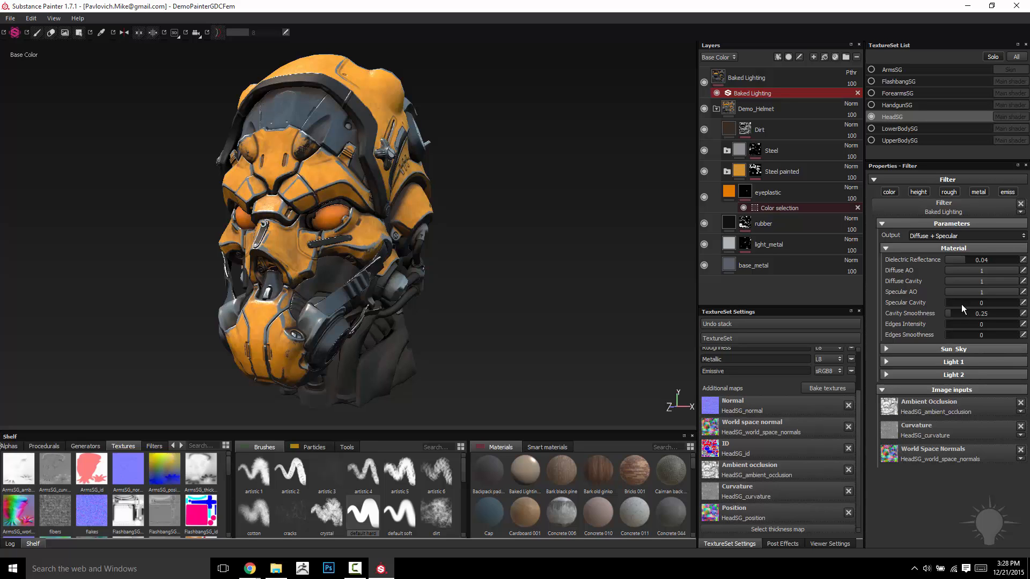
# In the Baked Lighting material parameters, set Specular Cavity to 1, Cavity Smoothness to 0.79, Edges Intensity to 0.61 and Edges Smoothness to 0.09
pyautogui.moveTo(952, 303); pyautogui.dragTo(1018, 304)
pyautogui.keyDown('alt'); pyautogui.moveTo(621, 261); pyautogui.dragTo(601, 258); pyautogui.keyUp('alt')
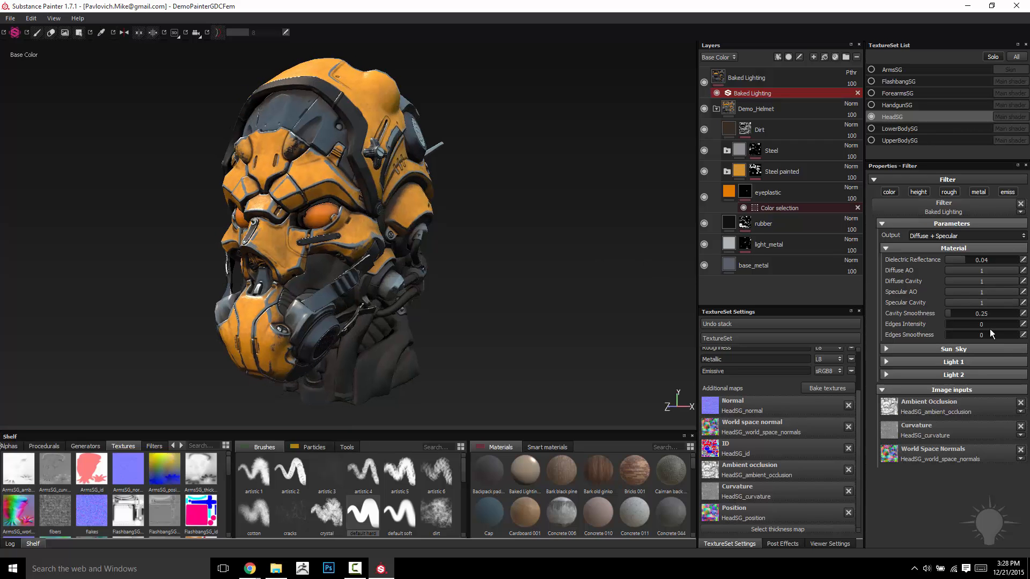
pyautogui.moveTo(961, 313); pyautogui.dragTo(957, 313)
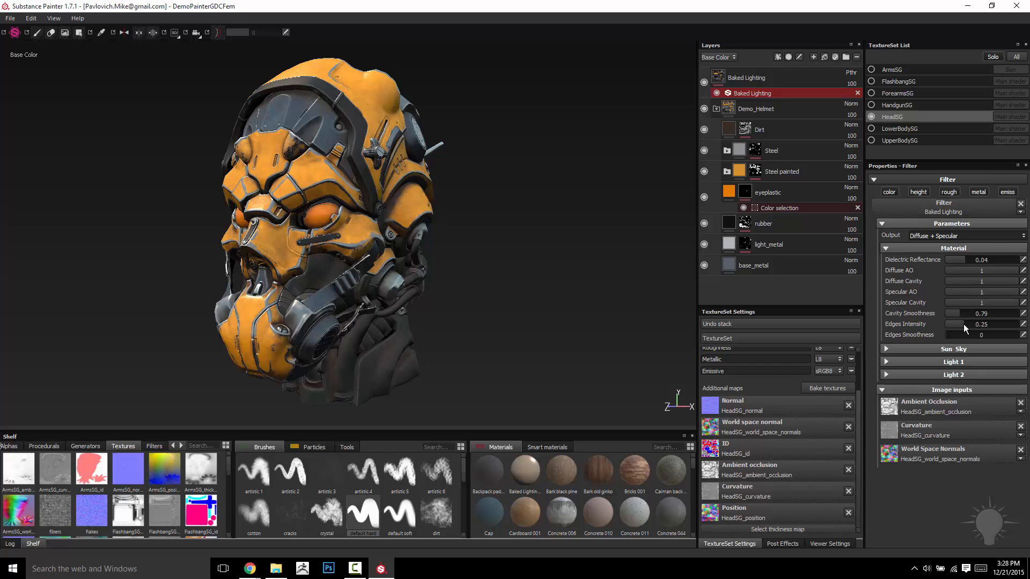
pyautogui.moveTo(963, 324); pyautogui.dragTo(990, 325)
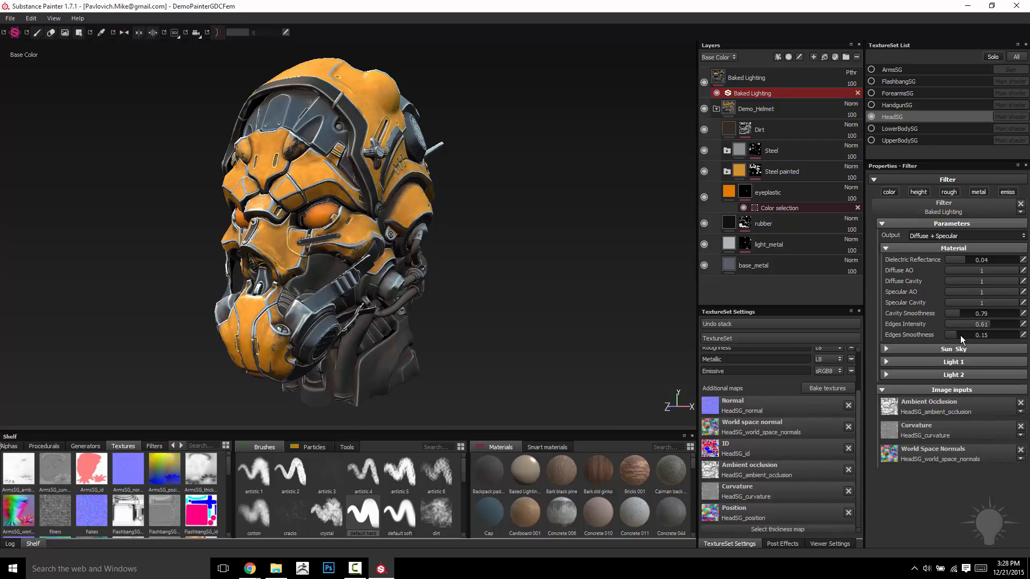
pyautogui.moveTo(970, 338); pyautogui.dragTo(952, 338)
pyautogui.keyDown('alt'); pyautogui.moveTo(300, 145); pyautogui.dragTo(377, 164); pyautogui.keyUp('alt')
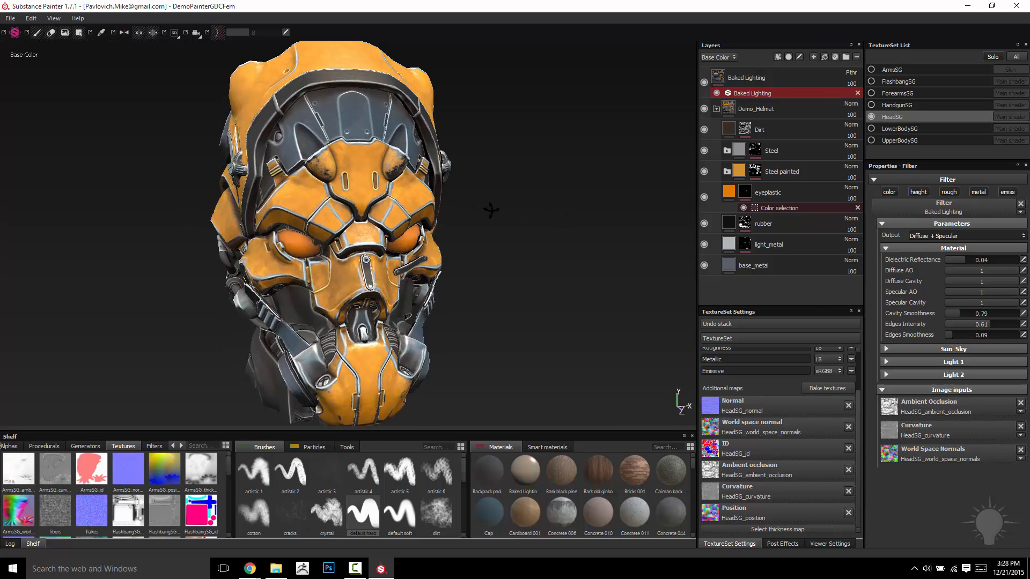
pyautogui.keyDown('alt'); pyautogui.moveTo(490, 210); pyautogui.dragTo(536, 244); pyautogui.keyUp('alt')
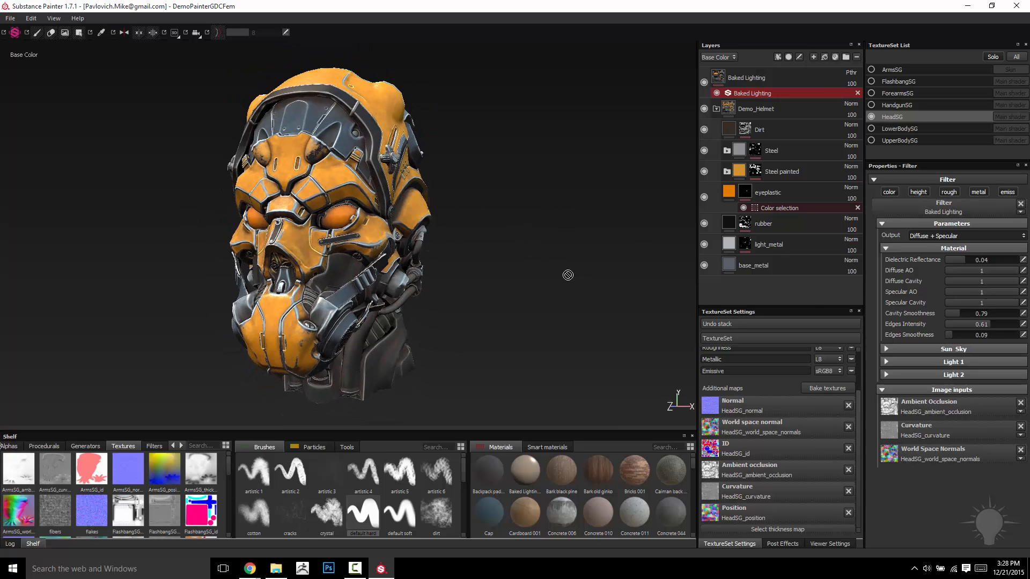
# In the Sun Sky parameters, set Sun Intensity to 2.36 and Sun Color to pale yellow-green (R 0.938, G 1.000, B 0.761)
pyautogui.click(885, 249)
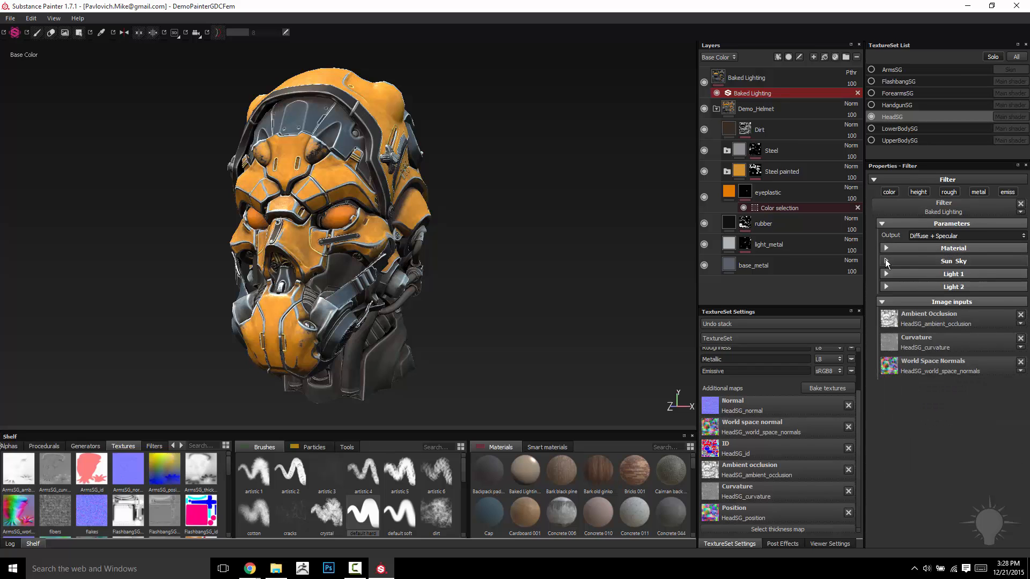
pyautogui.click(886, 262)
pyautogui.moveTo(473, 246)
pyautogui.keyDown('alt'); pyautogui.mouseDown()
pyautogui.moveTo(482, 232)
pyautogui.moveTo(474, 250)
pyautogui.mouseUp(); pyautogui.keyUp('alt')
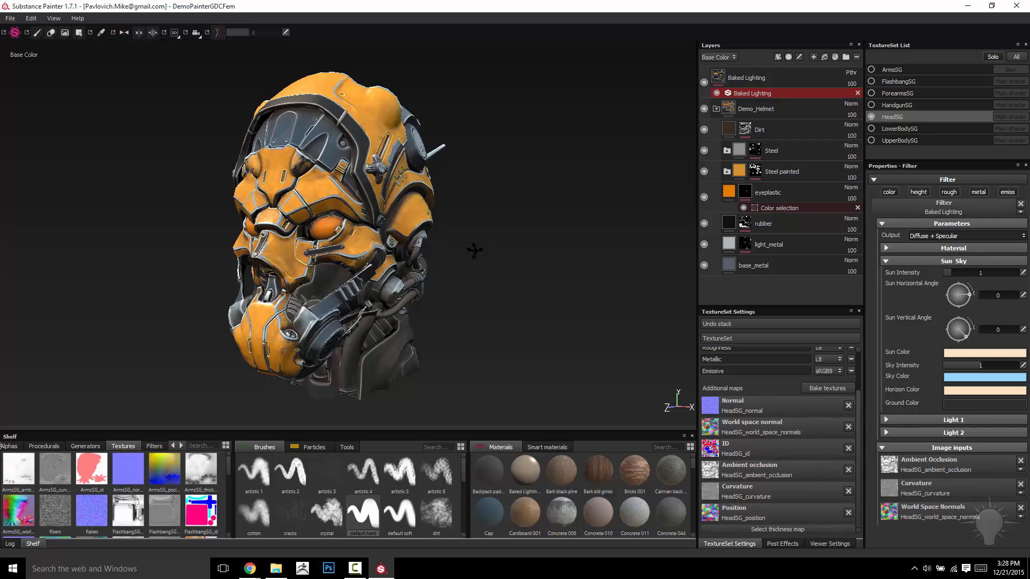
pyautogui.keyDown('alt'); pyautogui.moveTo(539, 248); pyautogui.dragTo(427, 409); pyautogui.keyUp('alt')
pyautogui.keyDown('alt'); pyautogui.moveTo(358, 355); pyautogui.dragTo(527, 210); pyautogui.keyUp('alt')
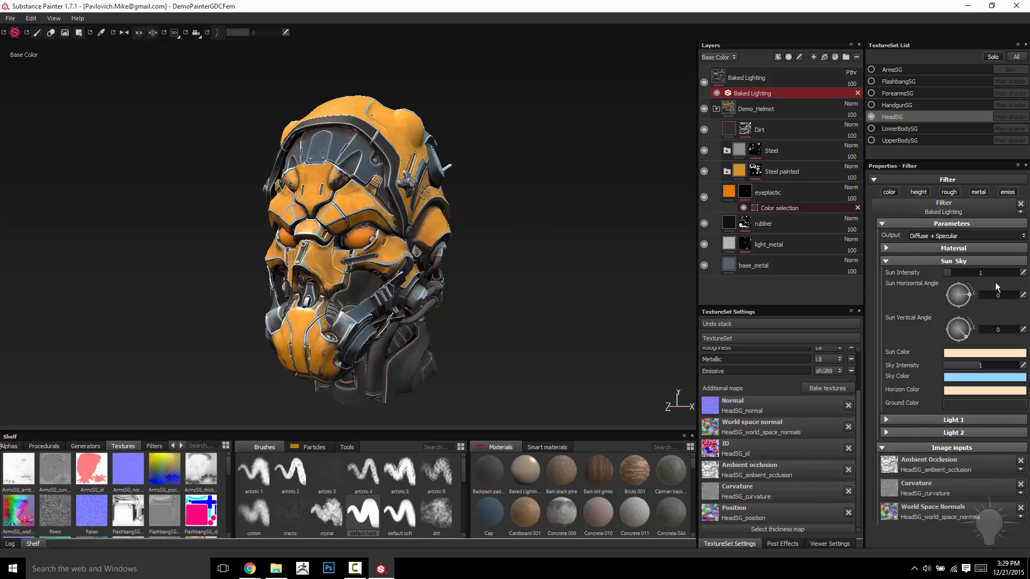
pyautogui.moveTo(954, 272); pyautogui.dragTo(960, 278)
pyautogui.click(967, 353)
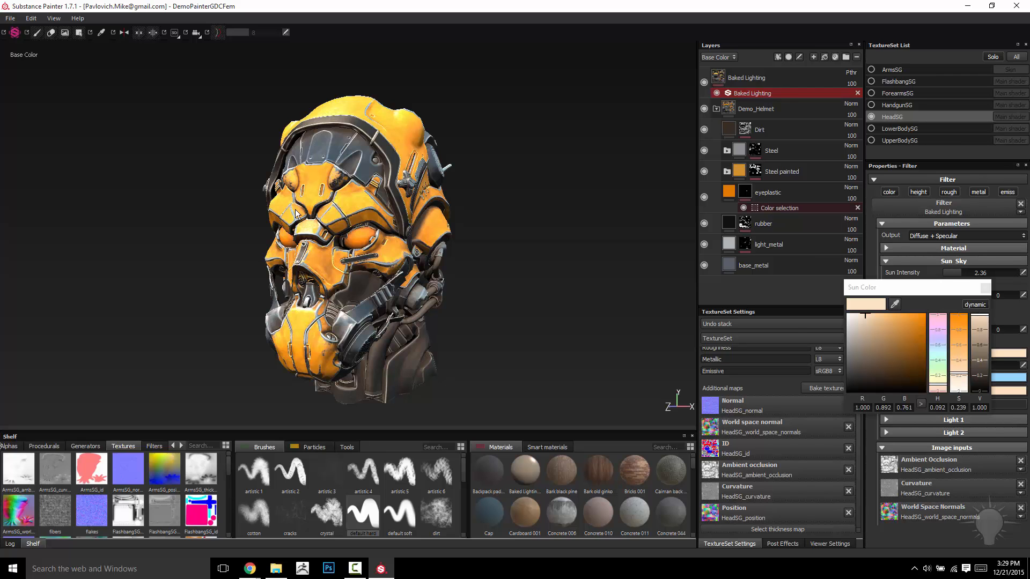
pyautogui.click(944, 358)
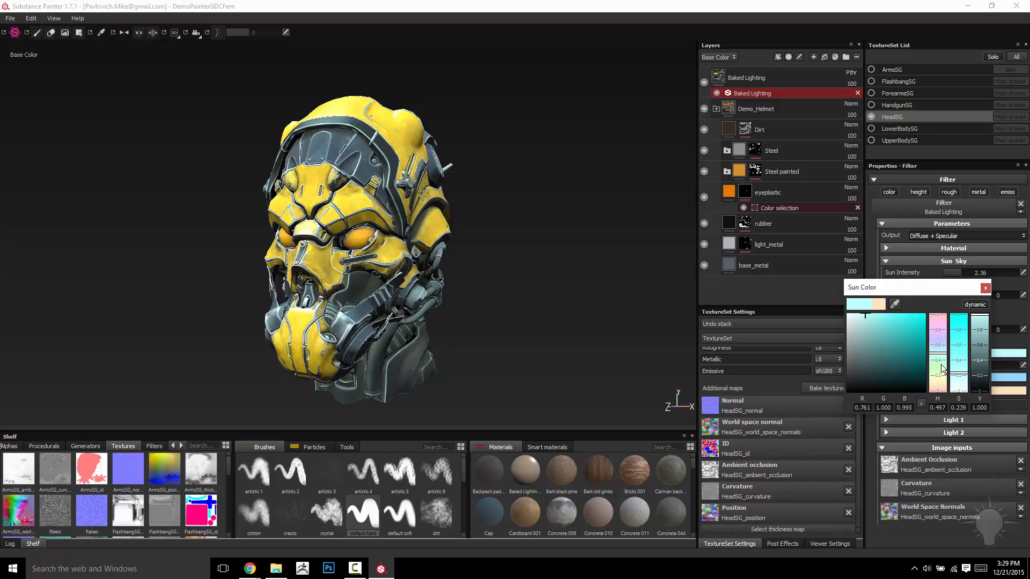
pyautogui.click(942, 379)
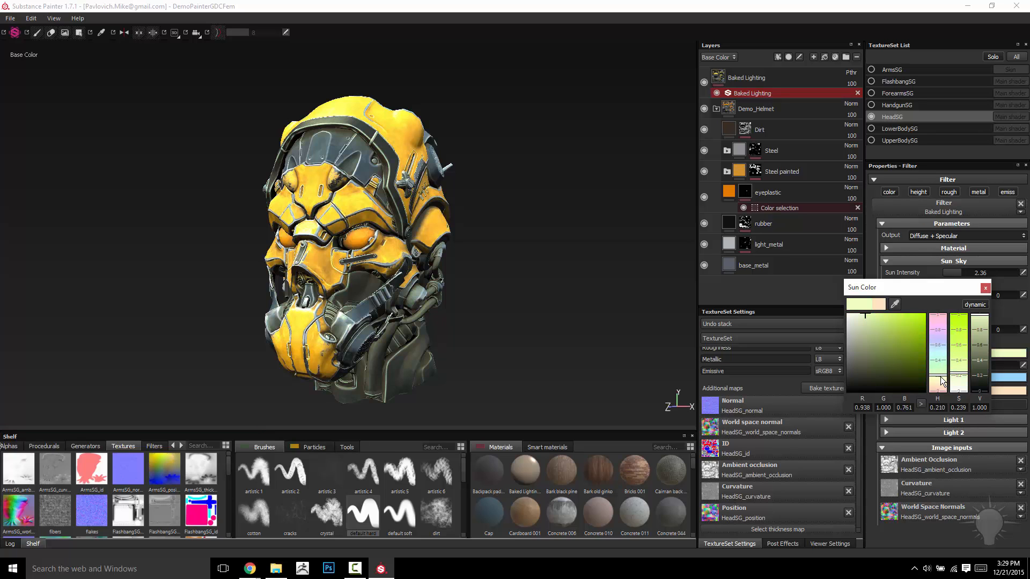
pyautogui.click(985, 288)
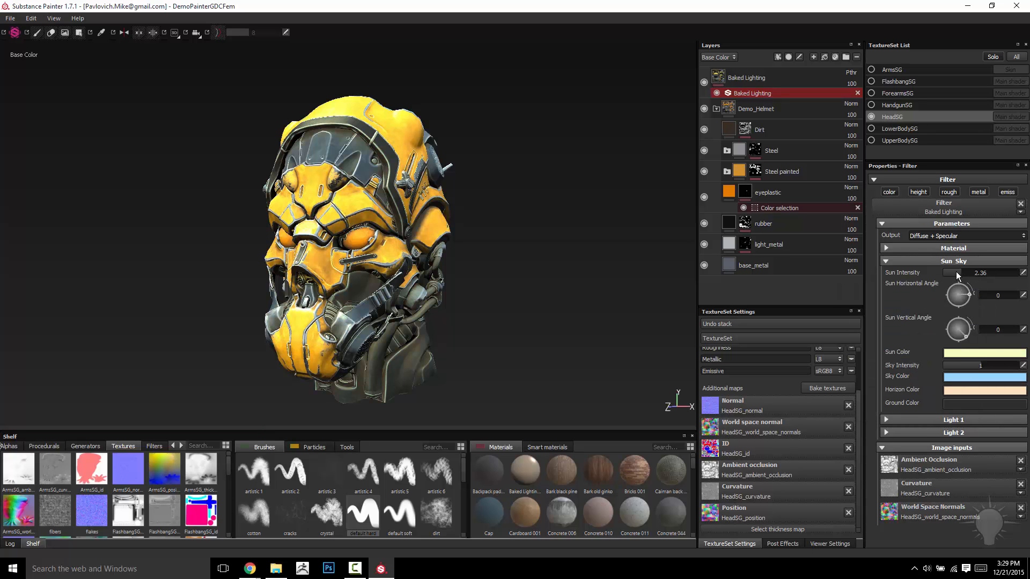
# Set Sun Intensity to 1.57, Sun Horizontal Angle to 331 and Sun Vertical Angle to 324
pyautogui.moveTo(957, 275)
pyautogui.mouseDown()
pyautogui.moveTo(932, 275)
pyautogui.moveTo(955, 271)
pyautogui.moveTo(968, 290)
pyautogui.moveTo(970, 338)
pyautogui.mouseUp()
pyautogui.keyDown('alt'); pyautogui.moveTo(538, 223); pyautogui.dragTo(483, 202); pyautogui.keyUp('alt')
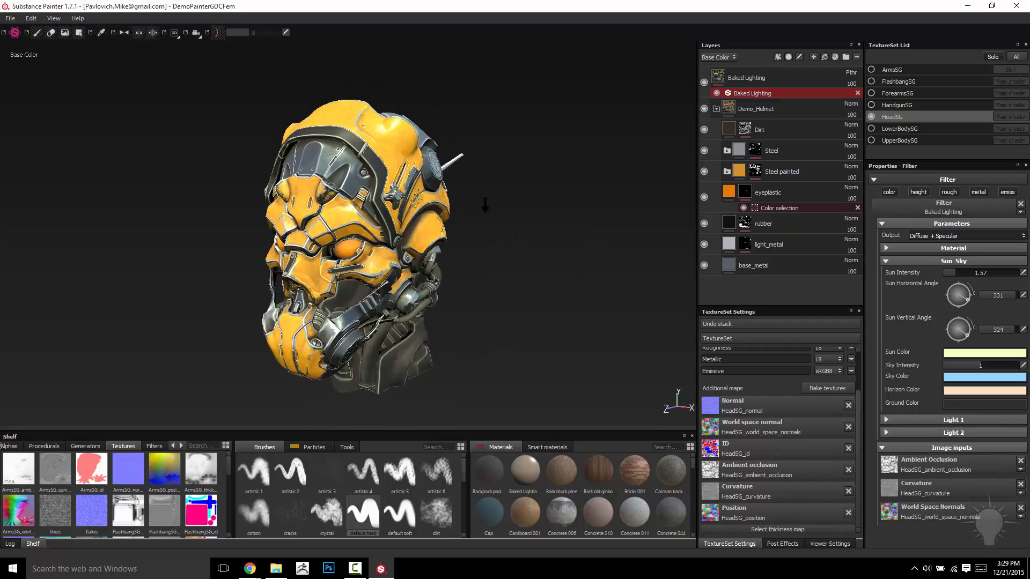
pyautogui.keyDown('alt'); pyautogui.moveTo(482, 202); pyautogui.dragTo(556, 224, button='right'); pyautogui.keyUp('alt')
pyautogui.keyDown('alt'); pyautogui.moveTo(556, 224); pyautogui.dragTo(485, 206); pyautogui.keyUp('alt')
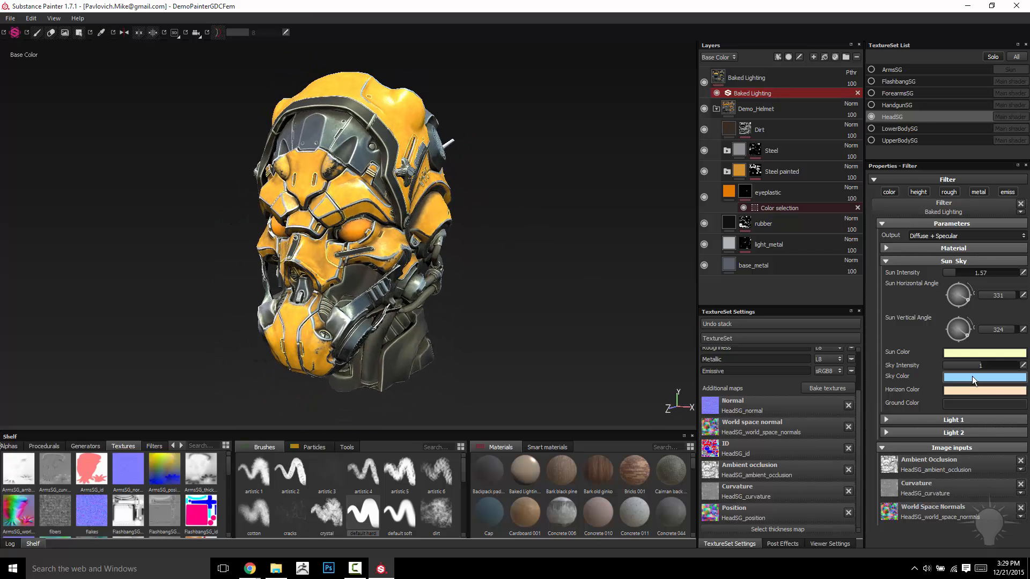
# Try saturated blue and pure red as the Sky Color and compare the effect from different angles
pyautogui.click(972, 375)
pyautogui.moveTo(905, 349); pyautogui.dragTo(931, 335)
pyautogui.keyDown('alt'); pyautogui.moveTo(515, 160); pyautogui.dragTo(507, 114); pyautogui.keyUp('alt')
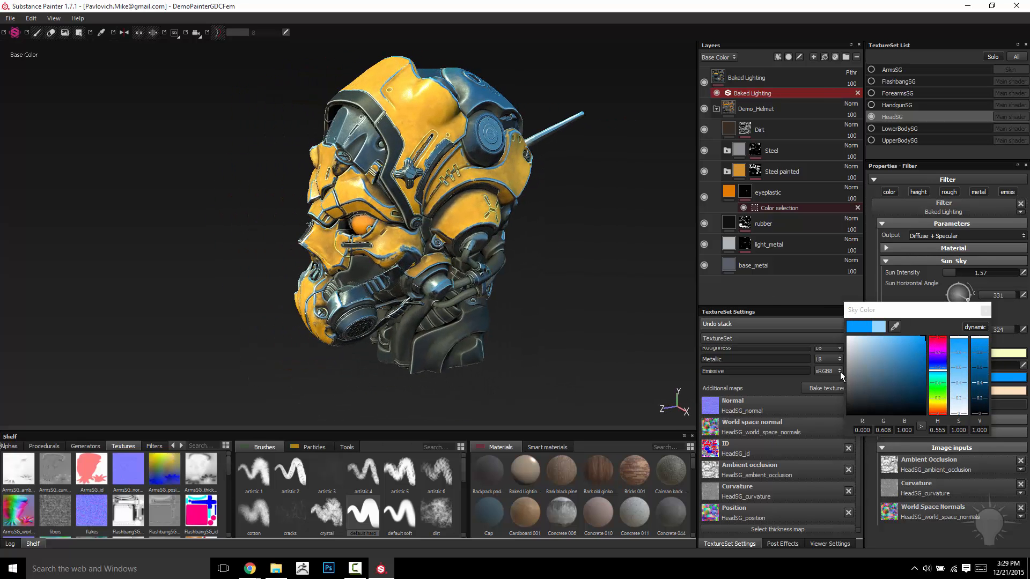
pyautogui.moveTo(912, 338)
pyautogui.mouseDown()
pyautogui.moveTo(840, 341)
pyautogui.moveTo(939, 341)
pyautogui.moveTo(928, 333)
pyautogui.mouseUp()
pyautogui.keyDown('alt'); pyautogui.moveTo(582, 267); pyautogui.dragTo(421, 191); pyautogui.keyUp('alt')
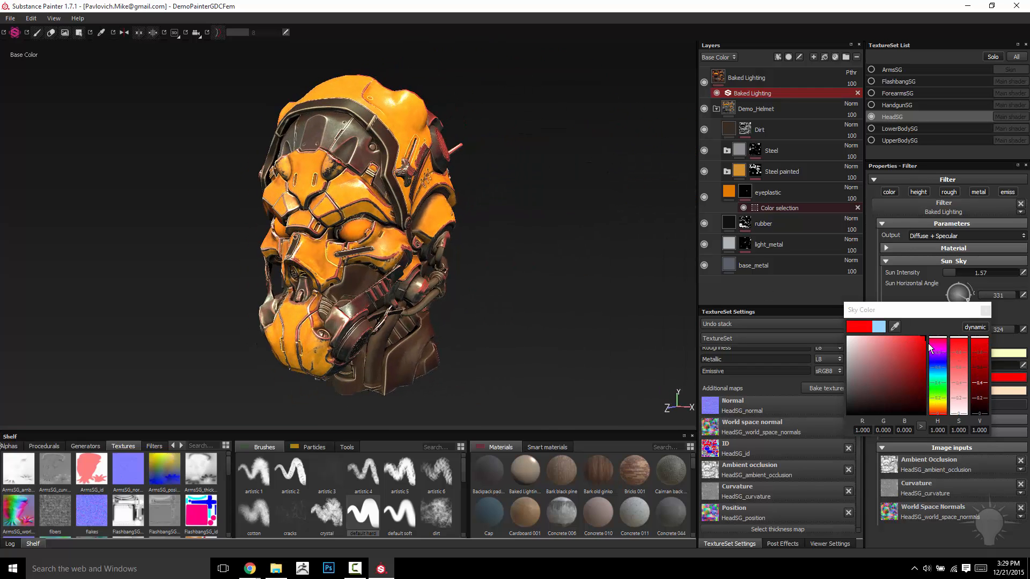
# Set the Sky Color to light cyan (R 0.435, G 0.941, B 1.000)
pyautogui.moveTo(935, 365); pyautogui.dragTo(936, 374)
pyautogui.click(901, 356)
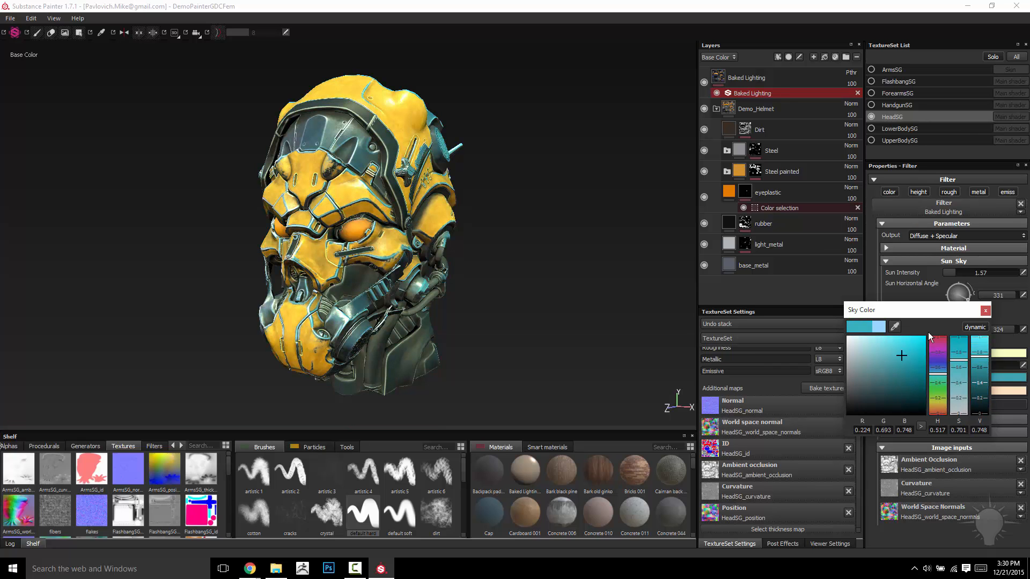
pyautogui.moveTo(928, 333); pyautogui.dragTo(929, 332)
pyautogui.keyDown('alt'); pyautogui.moveTo(587, 275); pyautogui.dragTo(560, 254); pyautogui.keyUp('alt')
pyautogui.moveTo(910, 342); pyautogui.dragTo(891, 337)
pyautogui.keyDown('alt'); pyautogui.moveTo(556, 270); pyautogui.dragTo(935, 281); pyautogui.keyUp('alt')
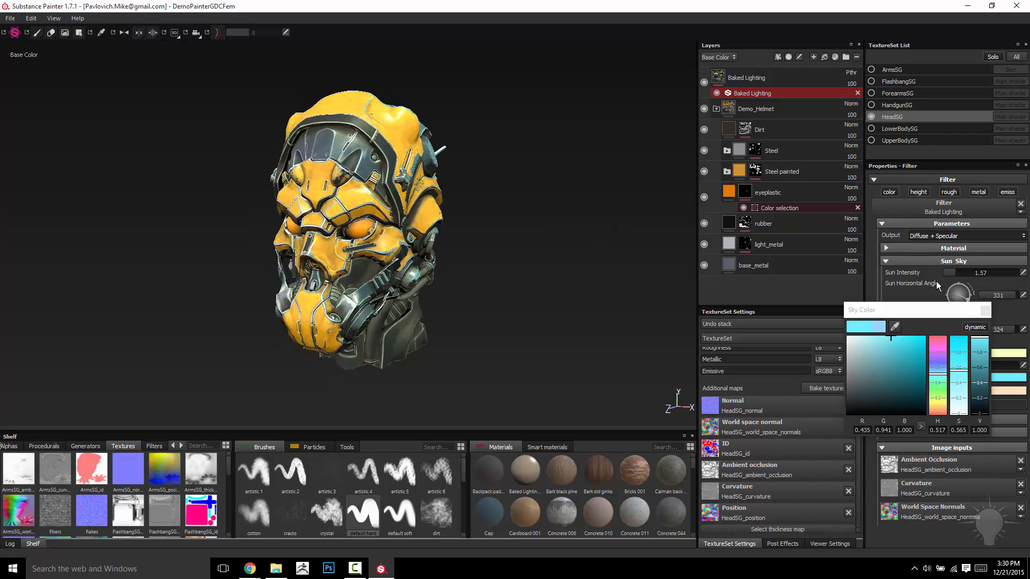
pyautogui.click(987, 311)
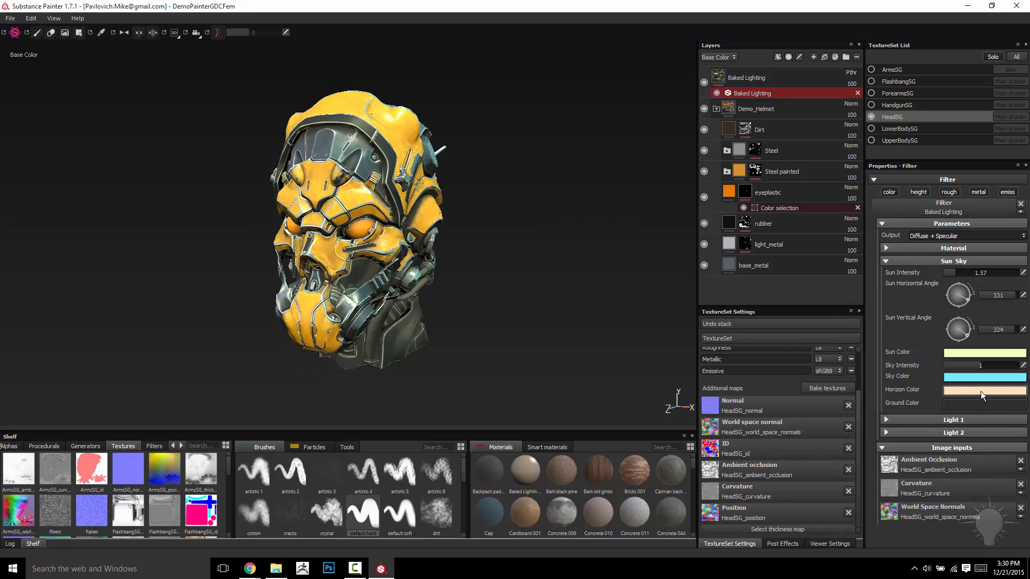
# Try a bright yellow-green Ground Color (R 0.660, G 1.000, B 0.007)
pyautogui.click(980, 391)
pyautogui.click(987, 328)
pyautogui.click(965, 407)
pyautogui.keyDown('alt'); pyautogui.moveTo(549, 340); pyautogui.dragTo(542, 328); pyautogui.keyUp('alt')
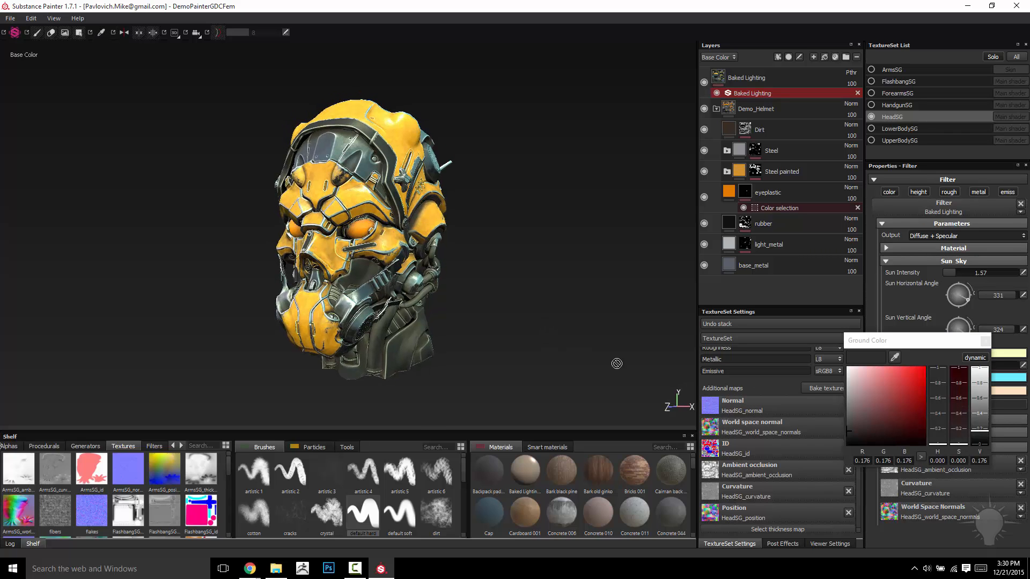
pyautogui.click(913, 399)
pyautogui.click(937, 428)
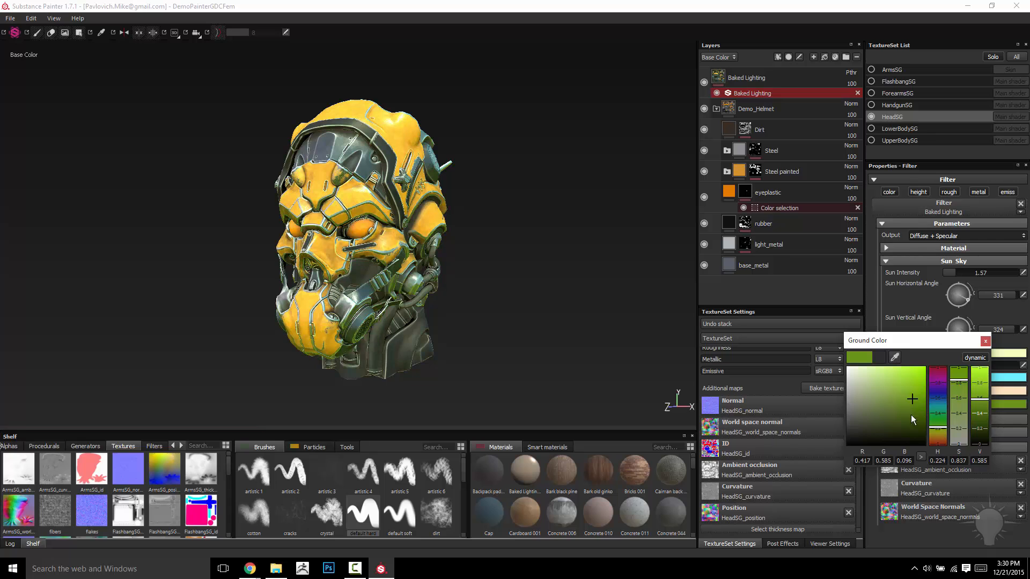
pyautogui.click(913, 383)
pyautogui.click(925, 364)
# Examine from both sides of the helmet how the ground color lights its downward-facing surfaces
pyautogui.keyDown('alt'); pyautogui.moveTo(637, 292); pyautogui.dragTo(429, 257); pyautogui.keyUp('alt')
pyautogui.keyDown('alt'); pyautogui.moveTo(429, 257); pyautogui.dragTo(174, 170, button='right'); pyautogui.keyUp('alt')
pyautogui.keyDown('alt'); pyautogui.moveTo(175, 170); pyautogui.dragTo(529, 375); pyautogui.keyUp('alt')
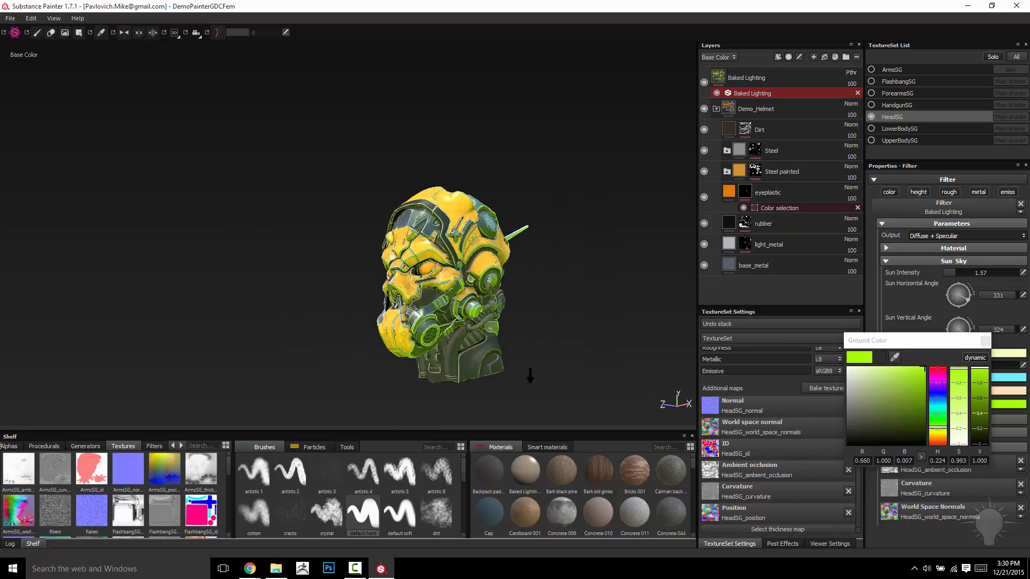
pyautogui.keyDown('alt'); pyautogui.moveTo(529, 375); pyautogui.dragTo(536, 421, button='right'); pyautogui.keyUp('alt')
pyautogui.keyDown('alt'); pyautogui.moveTo(526, 300); pyautogui.dragTo(342, 244, button='middle'); pyautogui.keyUp('alt')
pyautogui.moveTo(342, 244)
pyautogui.keyDown('alt'); pyautogui.mouseDown()
pyautogui.moveTo(381, 209)
pyautogui.moveTo(452, 255)
pyautogui.moveTo(388, 240)
pyautogui.moveTo(145, 265)
pyautogui.moveTo(182, 271)
pyautogui.moveTo(182, 288)
pyautogui.moveTo(342, 233)
pyautogui.mouseUp(); pyautogui.keyUp('alt')
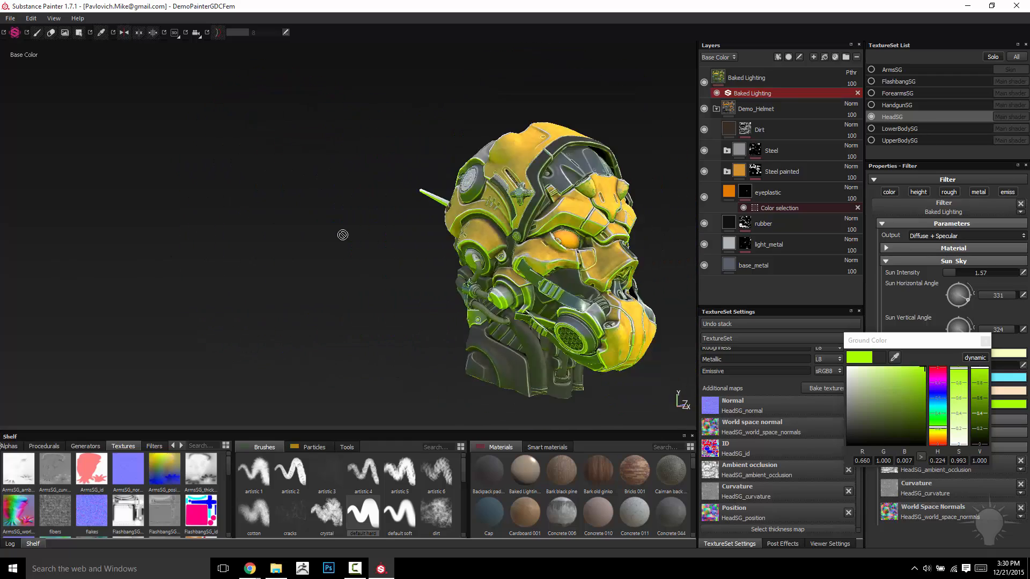
pyautogui.keyDown('alt'); pyautogui.moveTo(342, 233); pyautogui.dragTo(460, 276, button='right'); pyautogui.keyUp('alt')
pyautogui.keyDown('alt'); pyautogui.moveTo(460, 277); pyautogui.dragTo(225, 244, button='middle'); pyautogui.keyUp('alt')
pyautogui.keyDown('alt'); pyautogui.moveTo(225, 244); pyautogui.dragTo(177, 231); pyautogui.keyUp('alt')
pyautogui.keyDown('alt'); pyautogui.moveTo(177, 231); pyautogui.dragTo(268, 255, button='middle'); pyautogui.keyUp('alt')
pyautogui.keyDown('alt'); pyautogui.moveTo(269, 254); pyautogui.dragTo(482, 255); pyautogui.keyUp('alt')
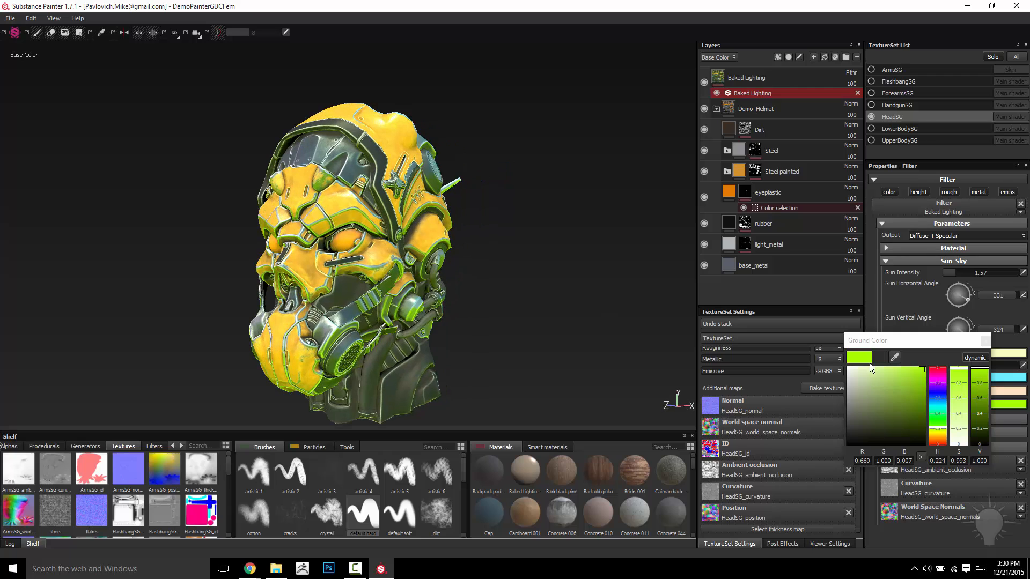
# Set the Ground Color to orange-brown (R 0.639, G 0.342, B 0.126)
pyautogui.moveTo(912, 377)
pyautogui.mouseDown()
pyautogui.moveTo(920, 390)
pyautogui.moveTo(924, 377)
pyautogui.moveTo(917, 385)
pyautogui.mouseUp()
pyautogui.moveTo(940, 427); pyautogui.dragTo(910, 395)
pyautogui.keyDown('alt'); pyautogui.moveTo(555, 287); pyautogui.dragTo(426, 357); pyautogui.keyUp('alt')
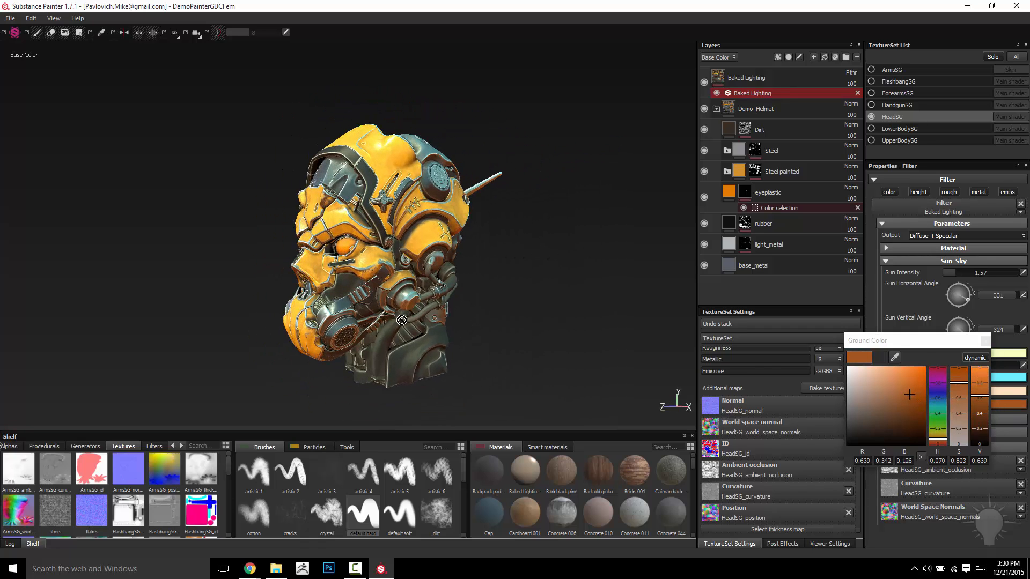
pyautogui.keyDown('alt'); pyautogui.moveTo(388, 327); pyautogui.dragTo(557, 379); pyautogui.keyUp('alt')
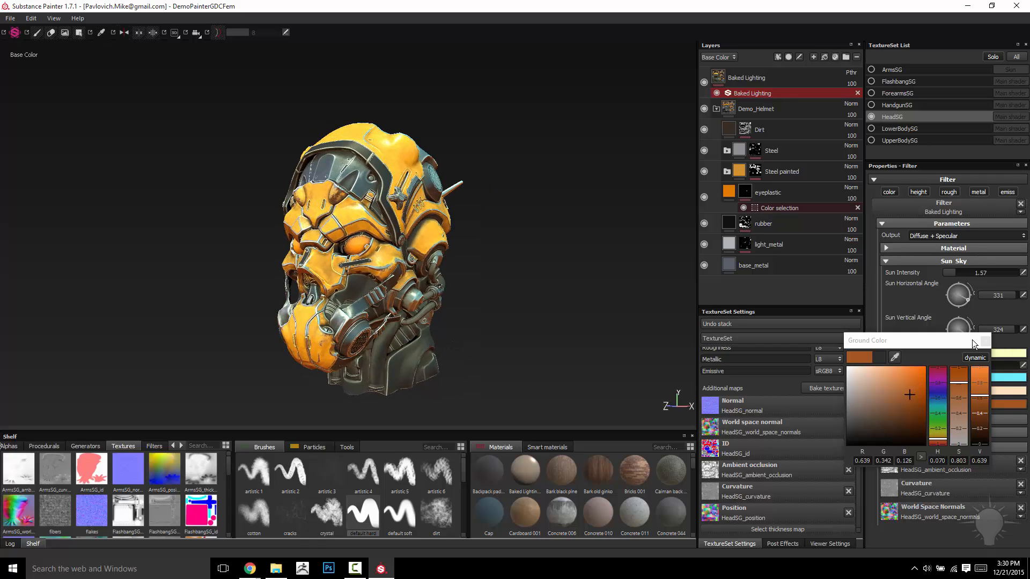
pyautogui.click(985, 341)
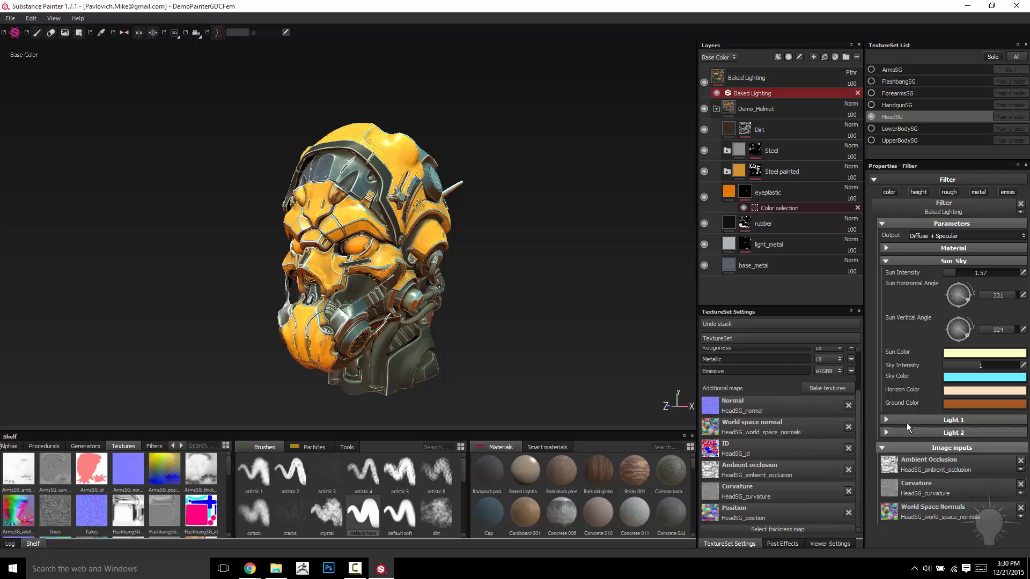
# Set Light 1's Intensity to 2 in the Baked Lighting filter
pyautogui.click(885, 264)
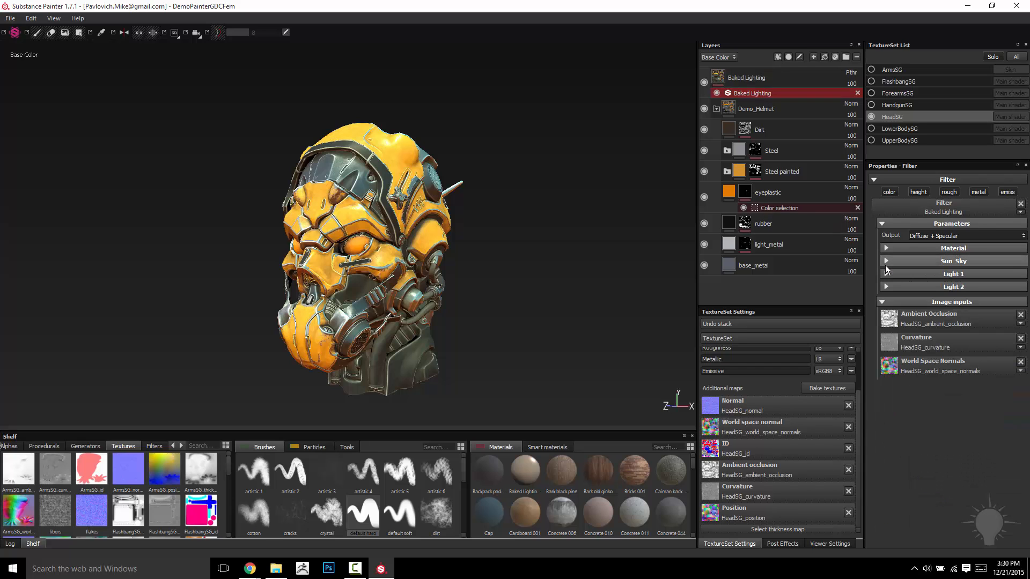
pyautogui.click(884, 274)
pyautogui.keyDown('alt'); pyautogui.moveTo(496, 288); pyautogui.dragTo(359, 199); pyautogui.keyUp('alt')
pyautogui.keyDown('alt'); pyautogui.moveTo(358, 199); pyautogui.dragTo(453, 263, button='right'); pyautogui.keyUp('alt')
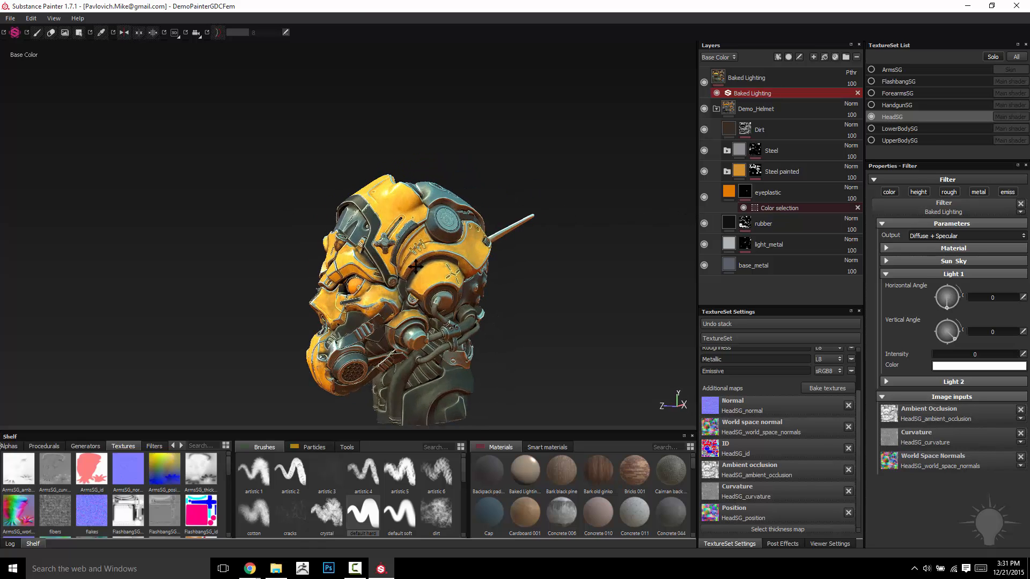
pyautogui.keyDown('alt'); pyautogui.moveTo(453, 263); pyautogui.dragTo(382, 225, button='middle'); pyautogui.keyUp('alt')
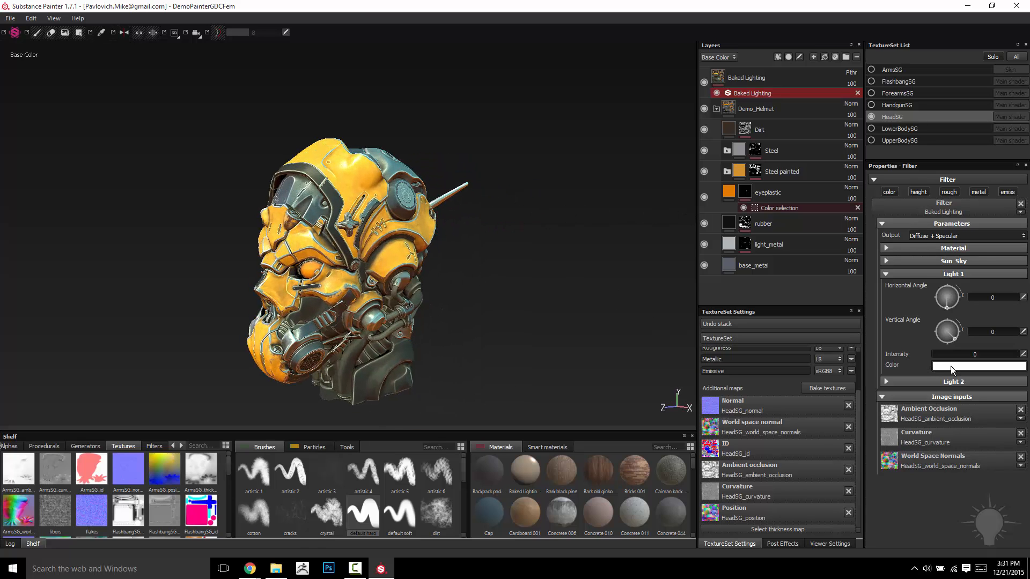
pyautogui.moveTo(951, 354); pyautogui.dragTo(1025, 358)
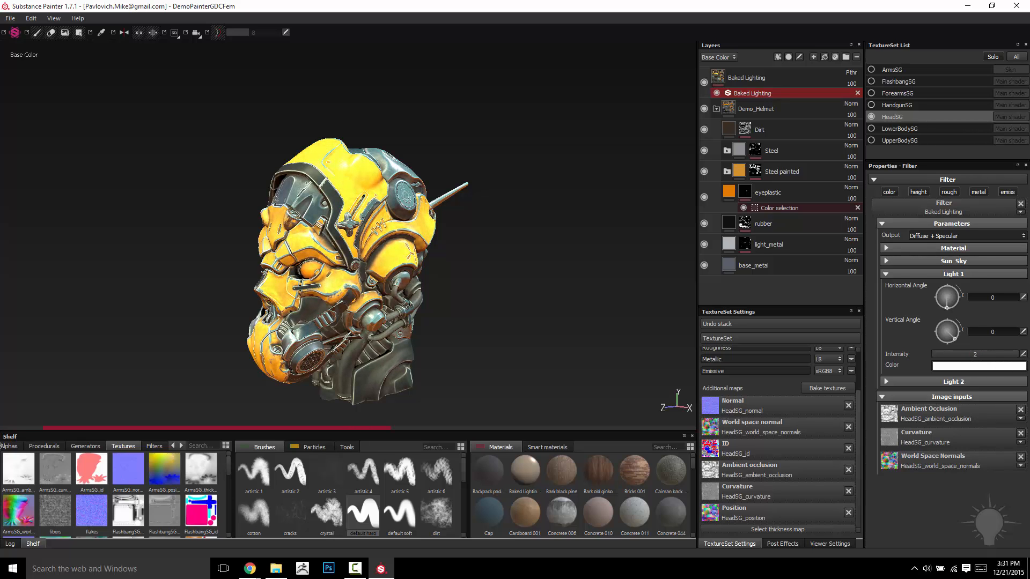
pyautogui.moveTo(619, 334)
pyautogui.keyDown('alt'); pyautogui.mouseDown()
pyautogui.moveTo(603, 319)
pyautogui.moveTo(616, 323)
pyautogui.mouseUp(); pyautogui.keyUp('alt')
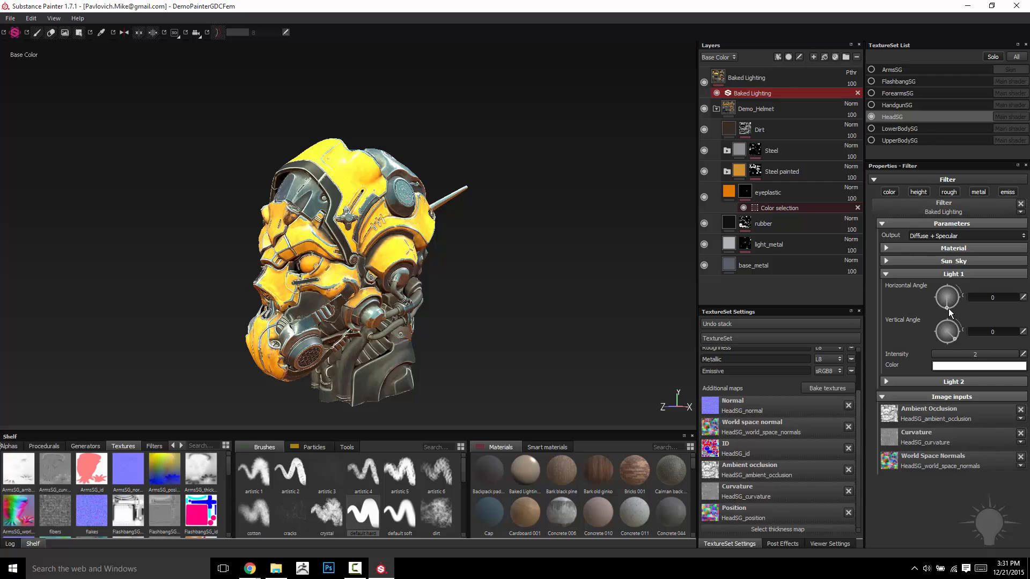
# Set Light 1's Horizontal Angle to 289 and its Vertical Angle to 20
pyautogui.moveTo(948, 308); pyautogui.dragTo(955, 328)
pyautogui.keyDown('alt'); pyautogui.moveTo(558, 257); pyautogui.dragTo(320, 155); pyautogui.keyUp('alt')
pyautogui.keyDown('alt'); pyautogui.moveTo(342, 309); pyautogui.dragTo(420, 318); pyautogui.keyUp('alt')
pyautogui.keyDown('alt'); pyautogui.moveTo(539, 224); pyautogui.dragTo(582, 265, button='right'); pyautogui.keyUp('alt')
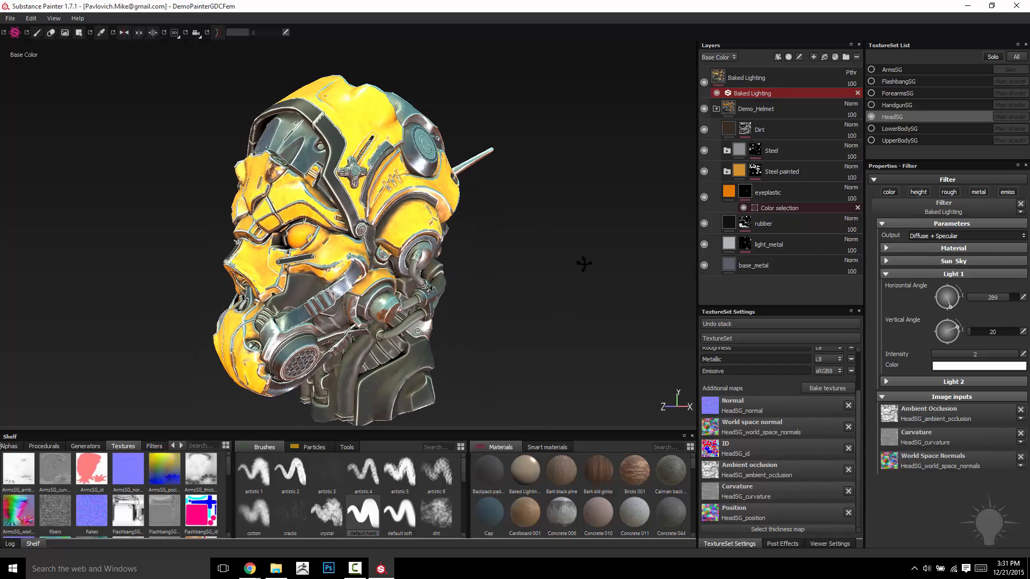
# Set Light 1's Color to cyan-blue (R 0.156, G 0.670, B 0.789)
pyautogui.click(972, 366)
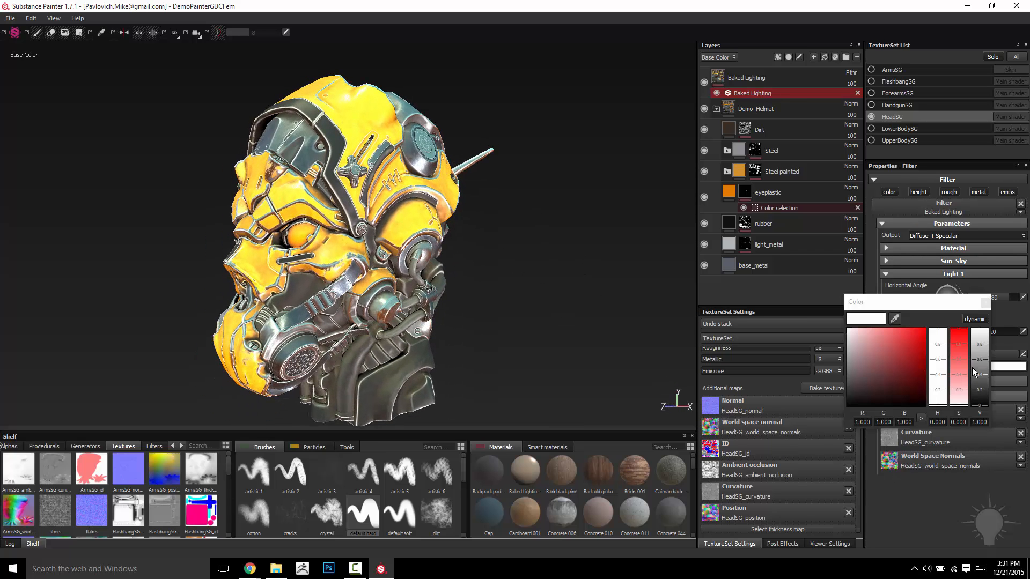
pyautogui.click(913, 352)
pyautogui.moveTo(942, 370); pyautogui.dragTo(912, 344)
pyautogui.keyDown('alt'); pyautogui.moveTo(477, 241); pyautogui.dragTo(316, 116); pyautogui.keyUp('alt')
pyautogui.keyDown('alt'); pyautogui.moveTo(538, 227); pyautogui.dragTo(448, 201); pyautogui.keyUp('alt')
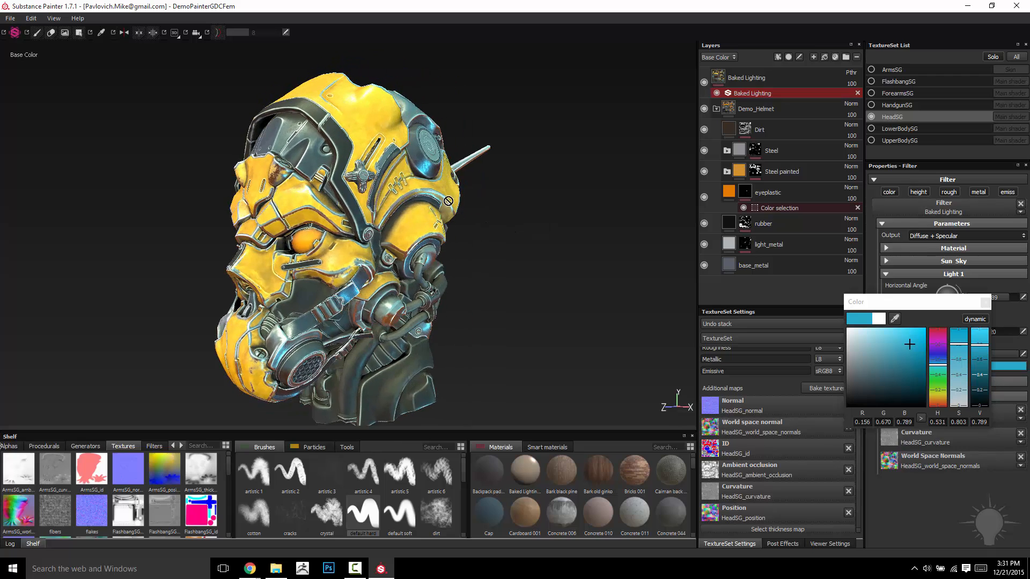
pyautogui.click(987, 304)
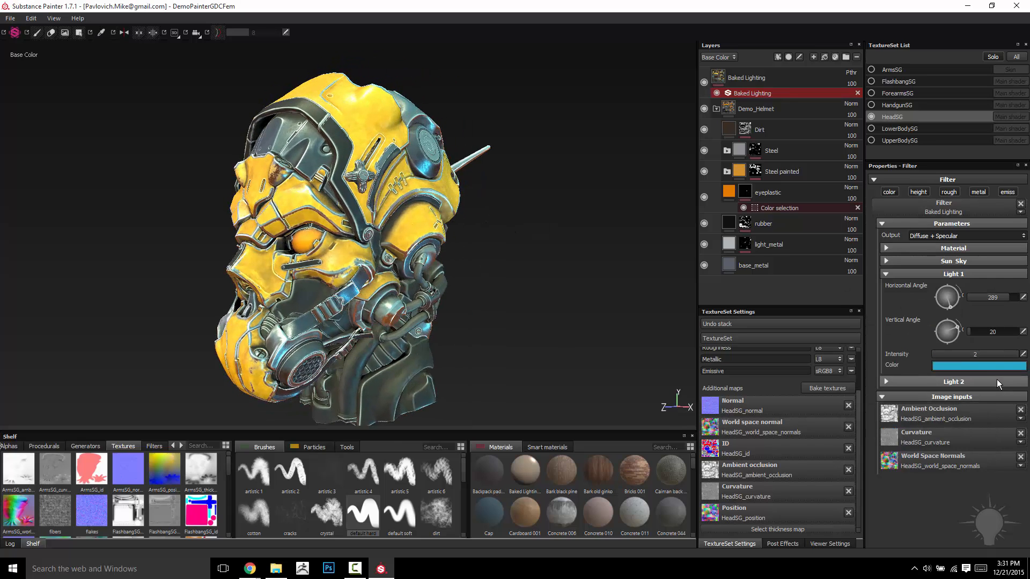
# Reduce Light 1's Intensity to 0.87 in the Baked Lighting filter
pyautogui.click(980, 366)
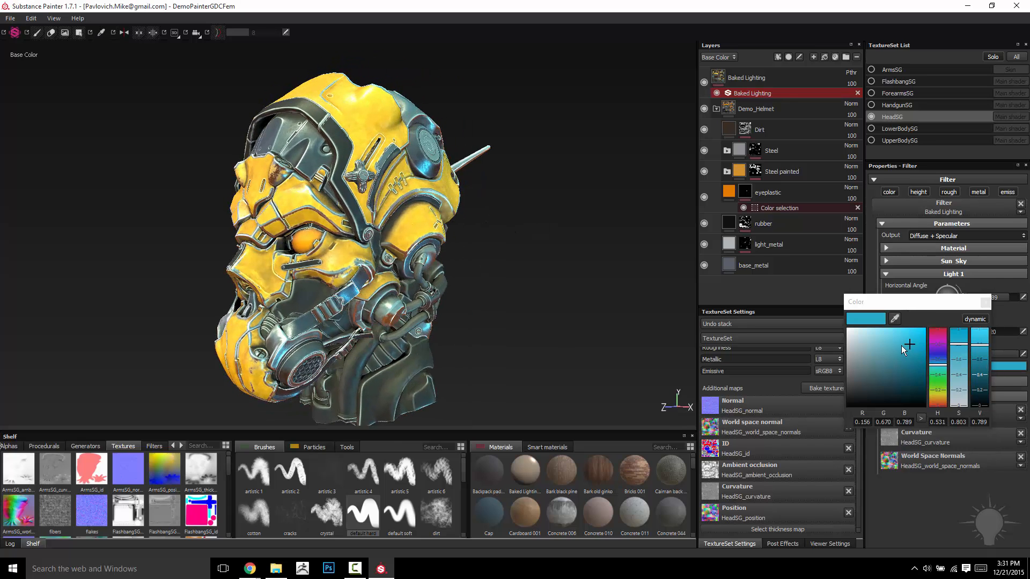
pyautogui.click(985, 303)
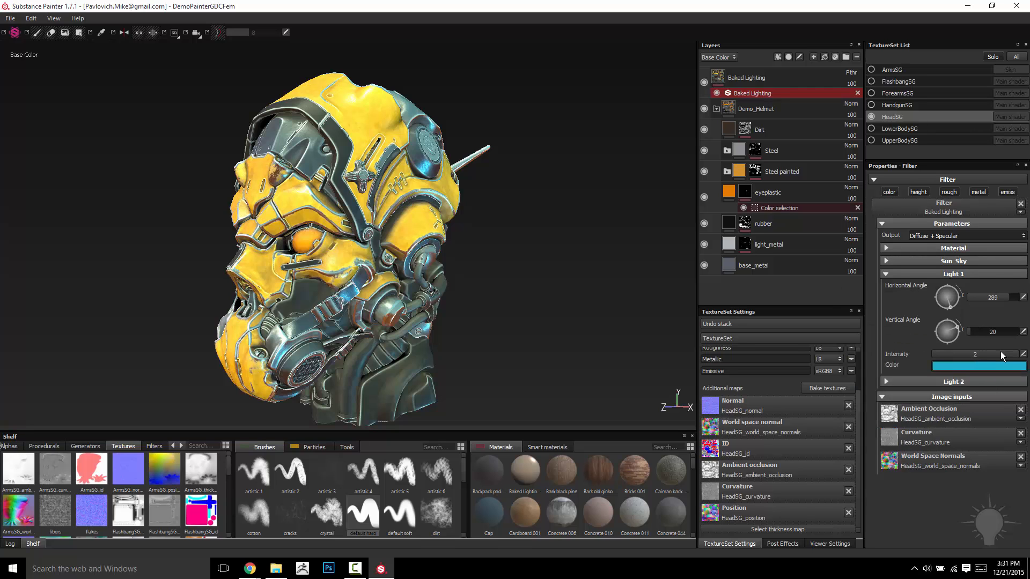
pyautogui.moveTo(997, 354); pyautogui.dragTo(970, 366)
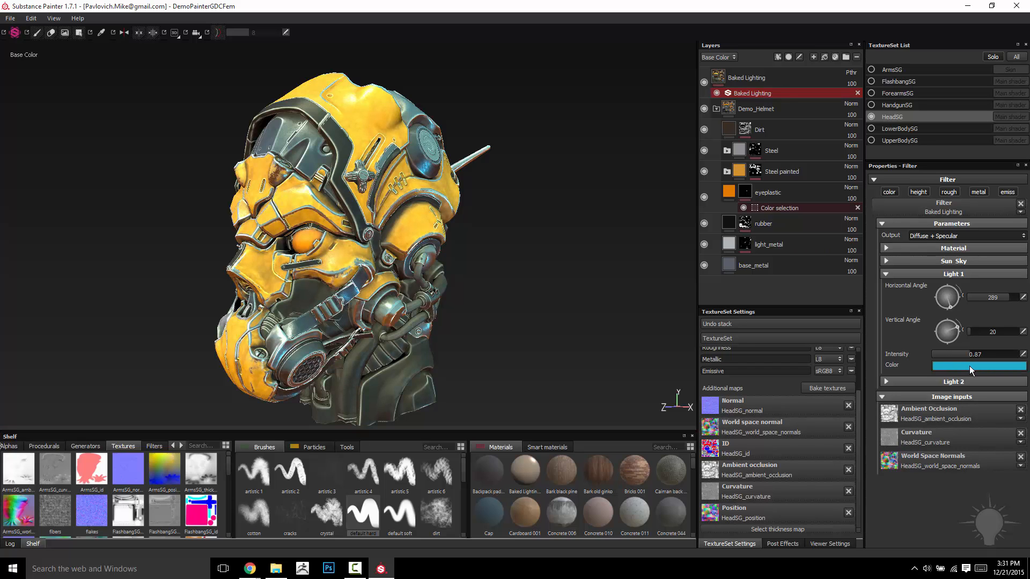
pyautogui.click(884, 275)
# Set Light 2's Intensity to 2, its Horizontal Angle to 93 and its Vertical Angle to 33
pyautogui.keyDown('alt'); pyautogui.moveTo(602, 260); pyautogui.dragTo(541, 209); pyautogui.keyUp('alt')
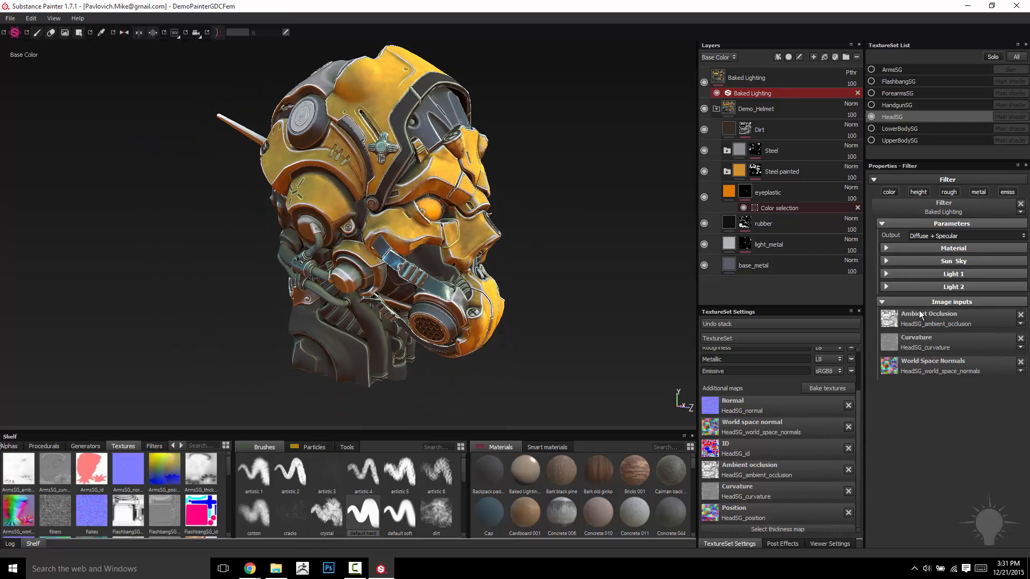
pyautogui.click(911, 287)
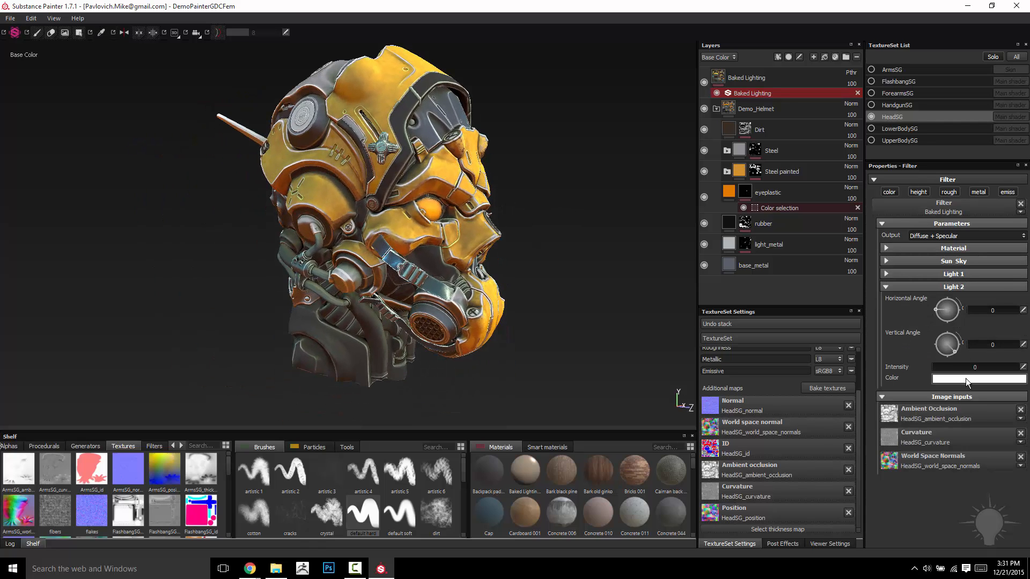
pyautogui.moveTo(979, 373); pyautogui.dragTo(1026, 375)
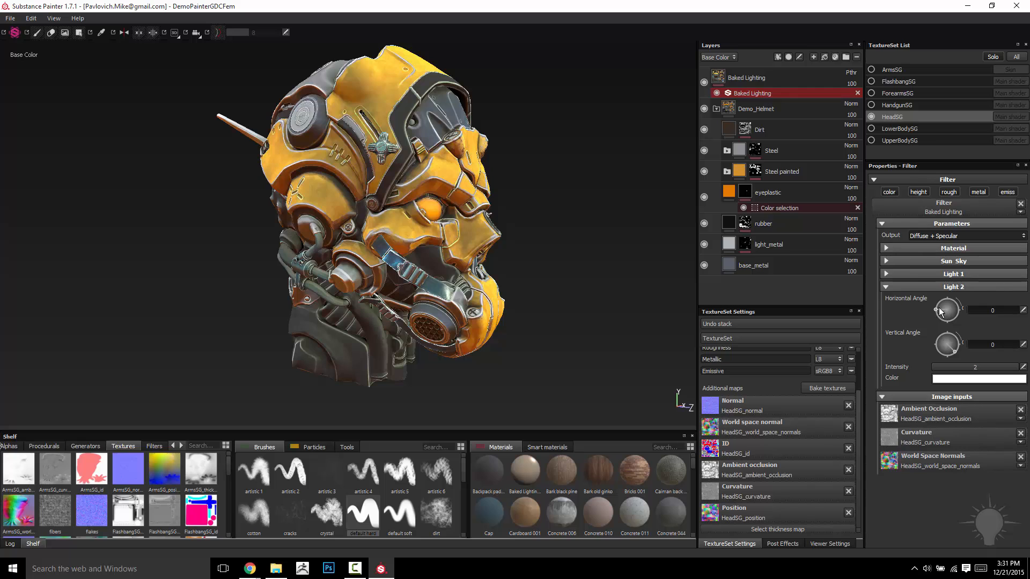
pyautogui.moveTo(939, 308); pyautogui.dragTo(965, 301)
pyautogui.moveTo(961, 347); pyautogui.dragTo(949, 291)
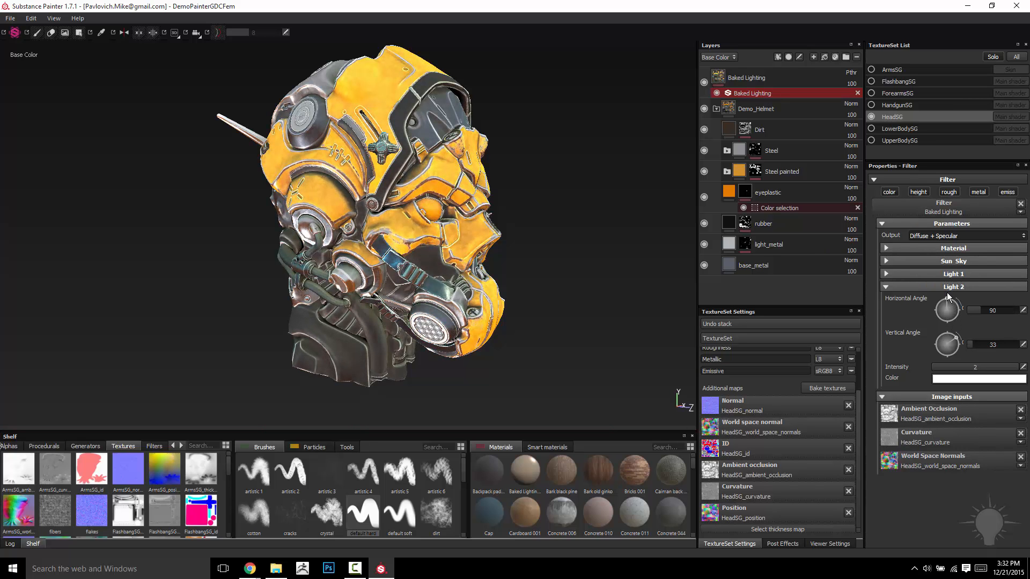
pyautogui.keyDown('alt'); pyautogui.moveTo(399, 280); pyautogui.dragTo(344, 184); pyautogui.keyUp('alt')
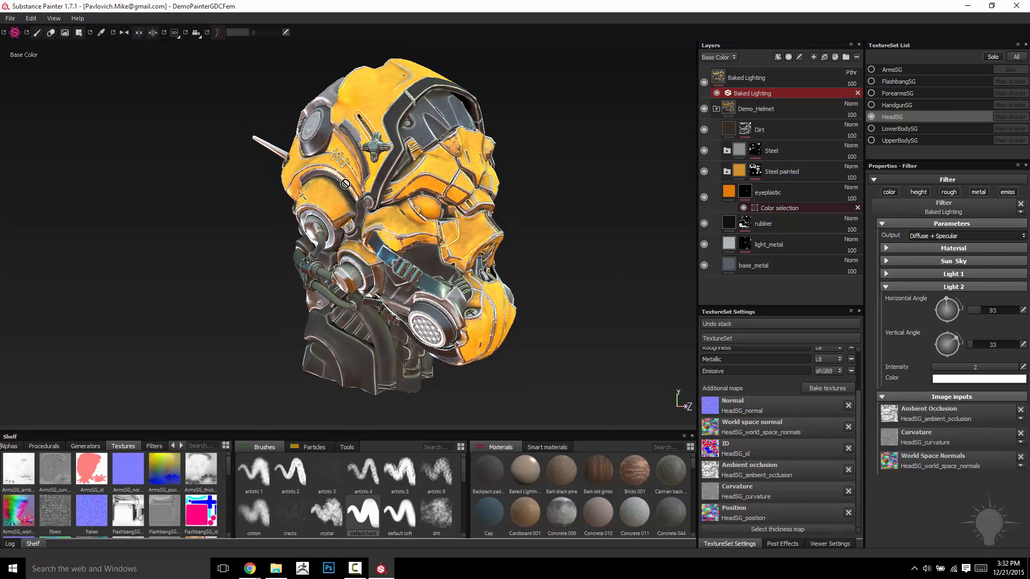
# Give Light 2 a warm golden-yellow Color and reduce its Intensity to 0.63
pyautogui.click(969, 378)
pyautogui.click(919, 352)
pyautogui.moveTo(937, 387); pyautogui.dragTo(939, 406)
pyautogui.moveTo(914, 369)
pyautogui.mouseDown()
pyautogui.moveTo(900, 345)
pyautogui.moveTo(884, 361)
pyautogui.moveTo(875, 336)
pyautogui.moveTo(898, 344)
pyautogui.mouseUp()
pyautogui.click(939, 408)
pyautogui.keyDown('alt'); pyautogui.moveTo(180, 241); pyautogui.dragTo(681, 406); pyautogui.keyUp('alt')
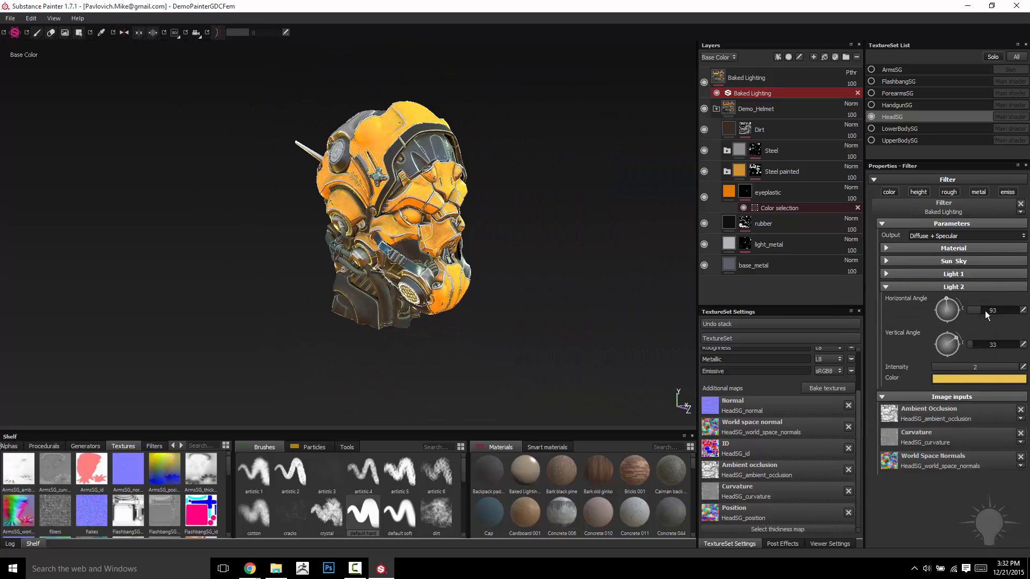
pyautogui.moveTo(977, 369)
pyautogui.mouseDown()
pyautogui.moveTo(935, 376)
pyautogui.moveTo(963, 377)
pyautogui.mouseUp()
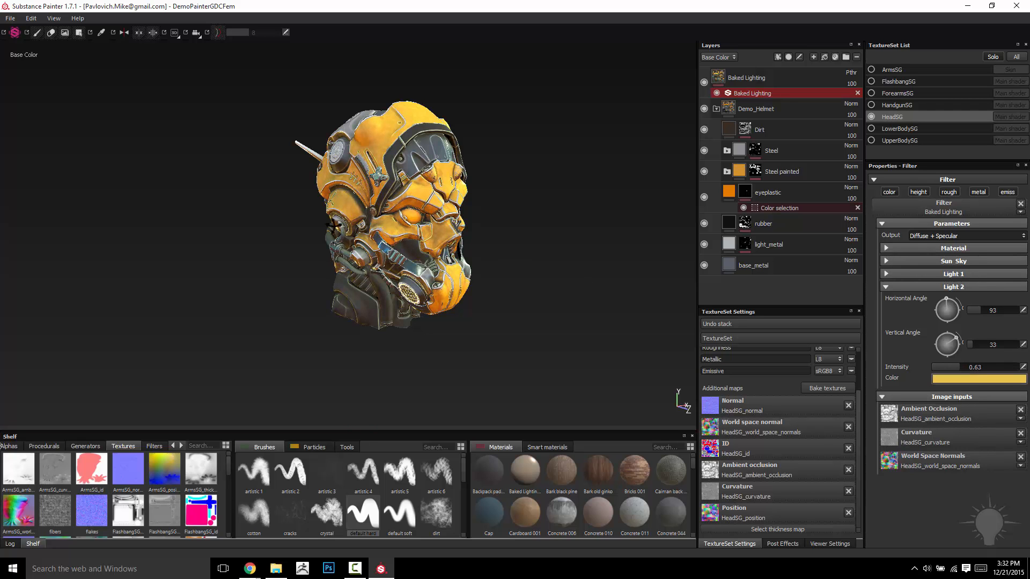
pyautogui.keyDown('alt'); pyautogui.moveTo(649, 236); pyautogui.dragTo(523, 282); pyautogui.keyUp('alt')
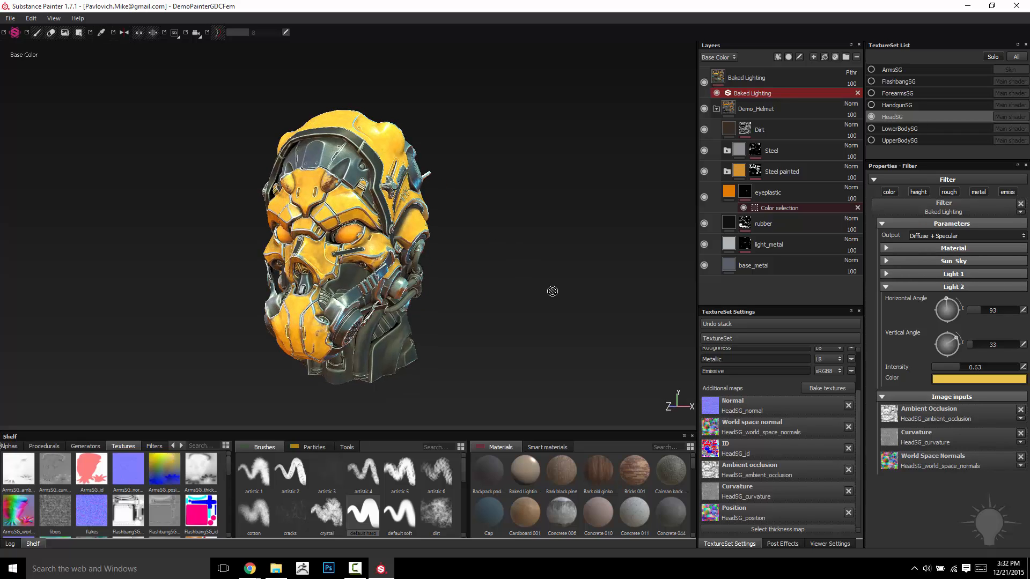
# Create a new texture export preset and name it bakecolor
pyautogui.click(11, 19)
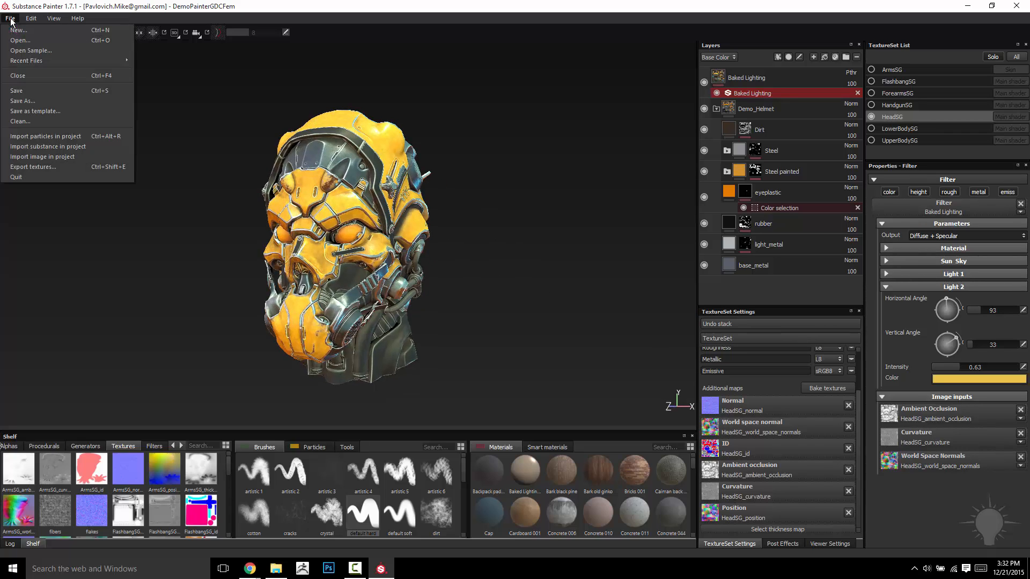
pyautogui.click(32, 167)
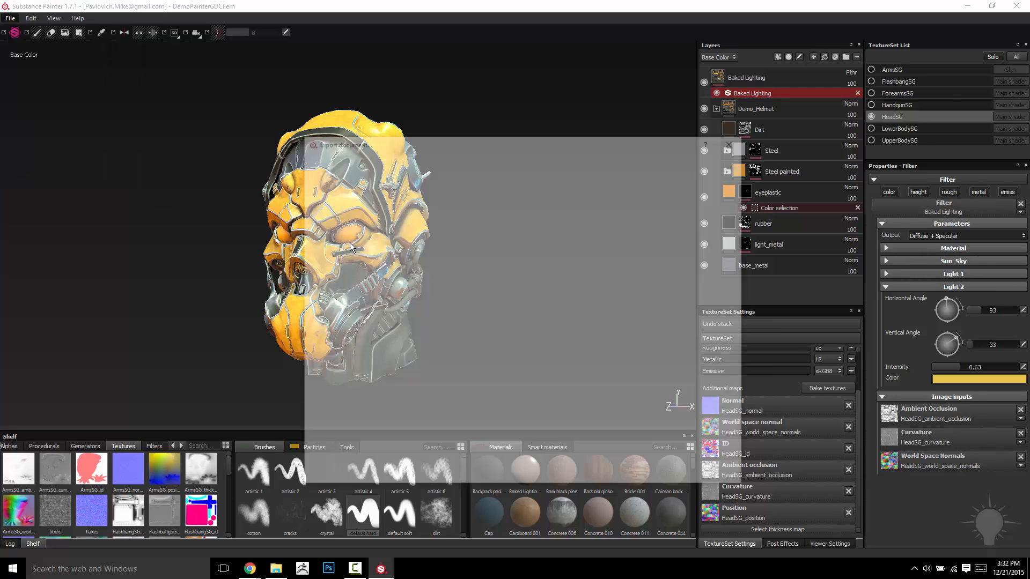
pyautogui.click(352, 160)
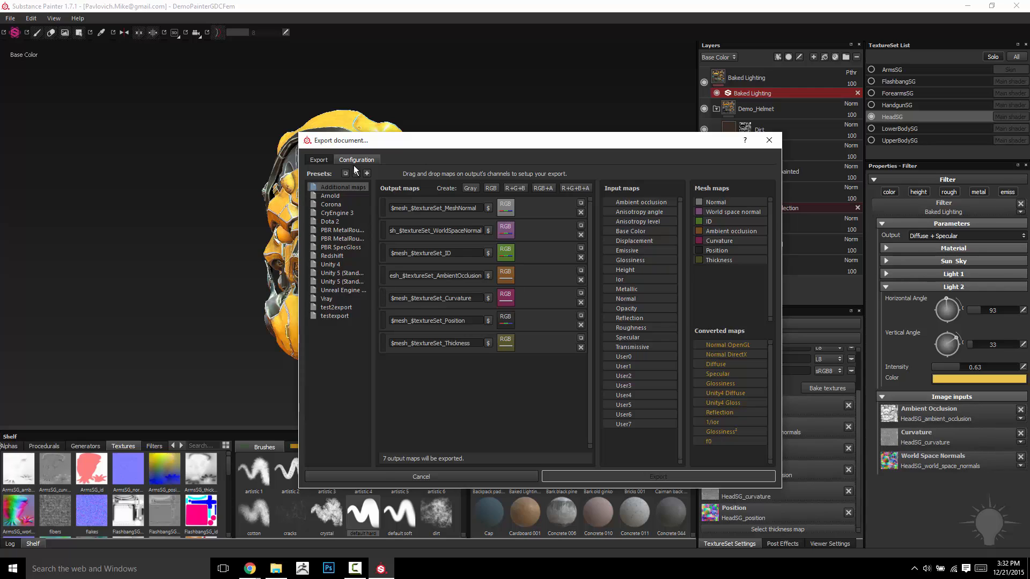
pyautogui.click(367, 173)
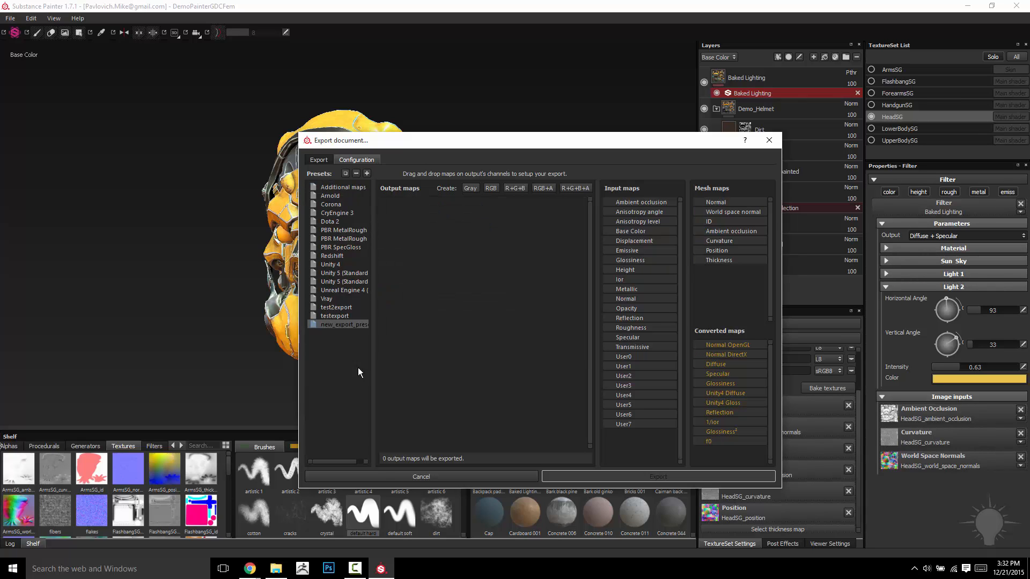
pyautogui.doubleClick(342, 324)
pyautogui.write('bakecolor')
pyautogui.press('Return')
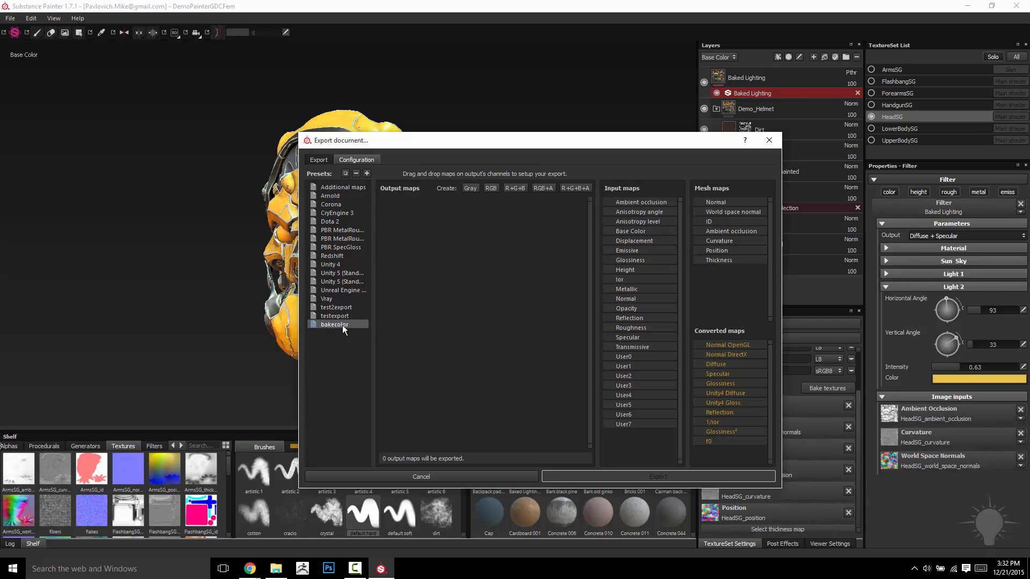
# Add an RGB output map to the bakecolor preset, fed by the RGB channels of Base Color, and close the export settings
pyautogui.click(491, 188)
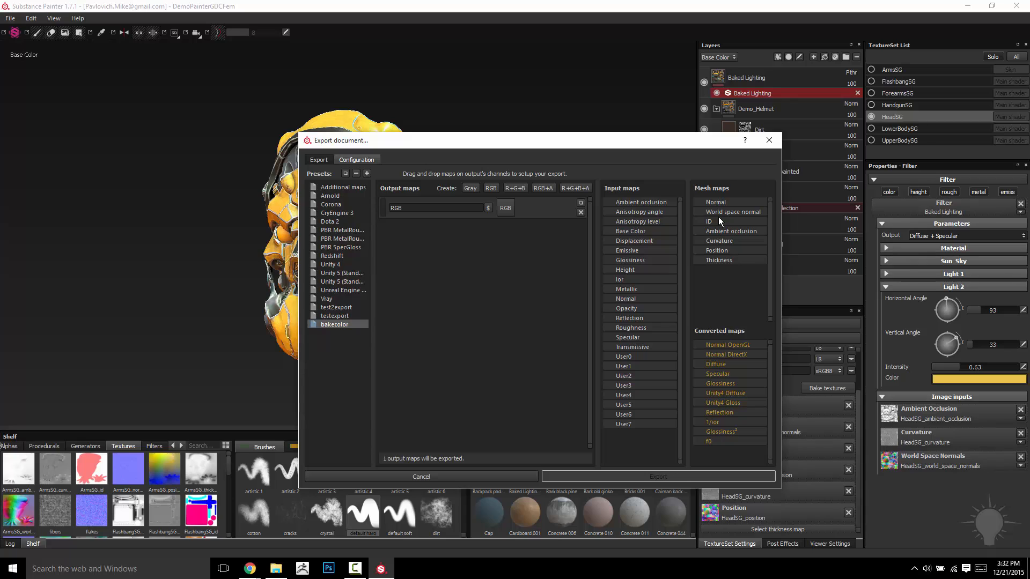
pyautogui.moveTo(628, 233); pyautogui.dragTo(507, 211)
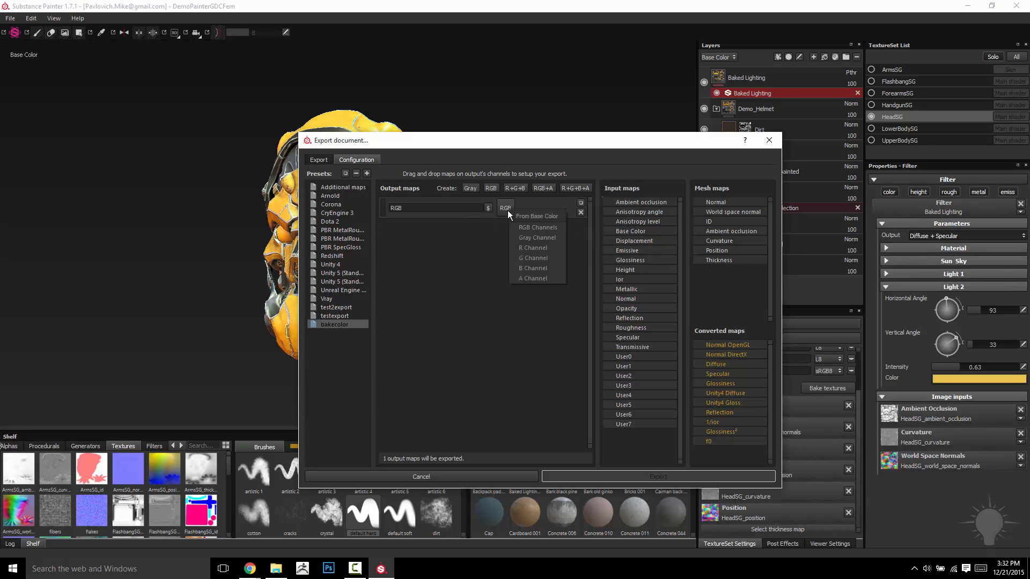
pyautogui.click(537, 228)
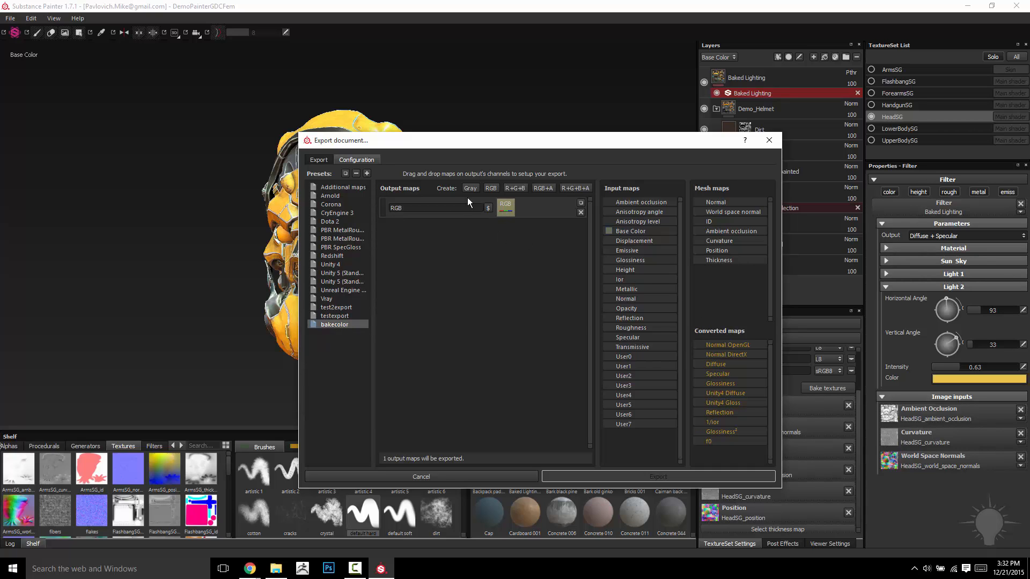
pyautogui.click(769, 140)
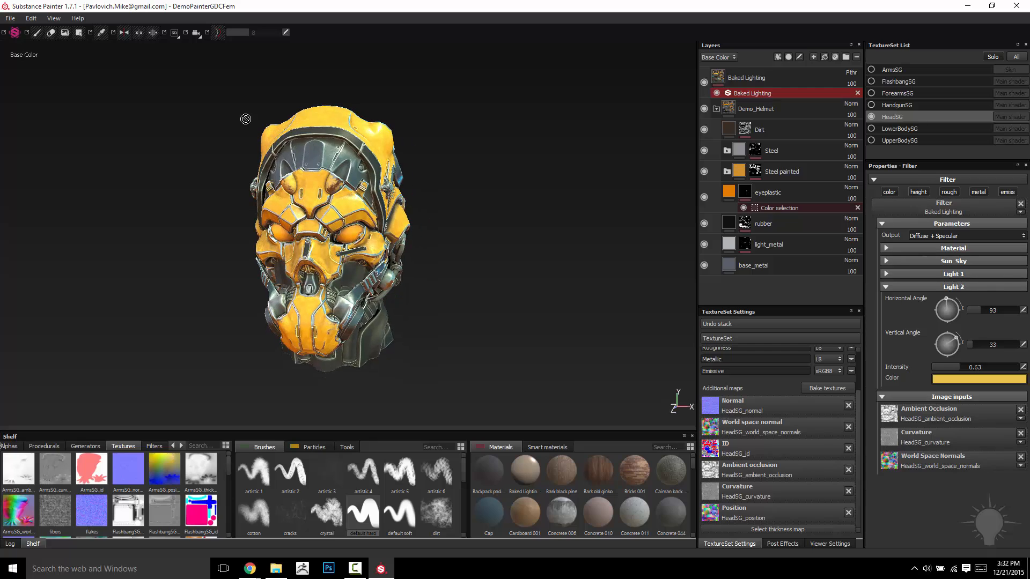
# Examine the baked lighting across the helmet's UV islands in the 2D-only view, then return to the 3D-only view
pyautogui.click(174, 32)
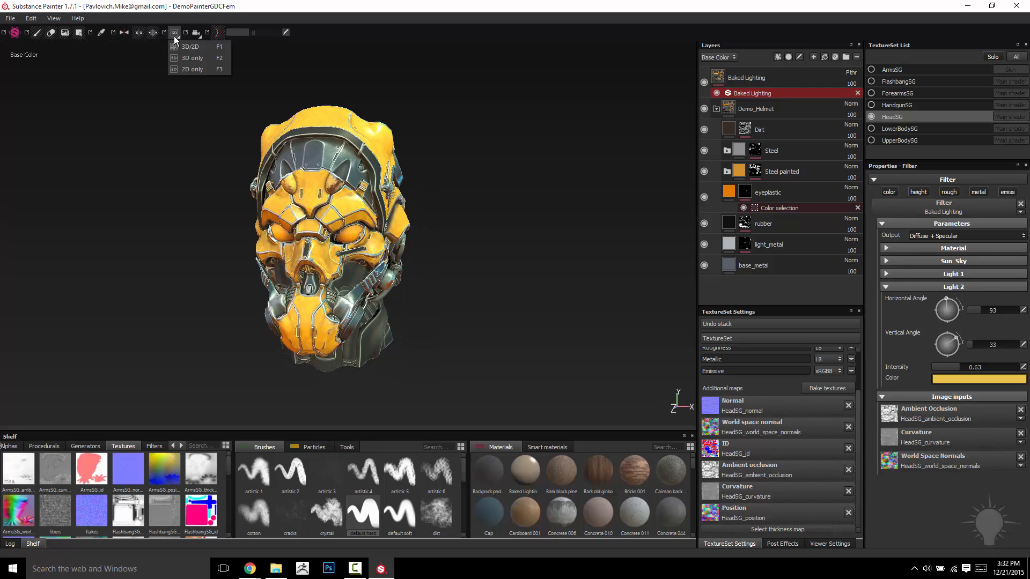
pyautogui.click(194, 69)
pyautogui.keyDown('alt'); pyautogui.moveTo(418, 246); pyautogui.dragTo(352, 154, button='right'); pyautogui.keyUp('alt')
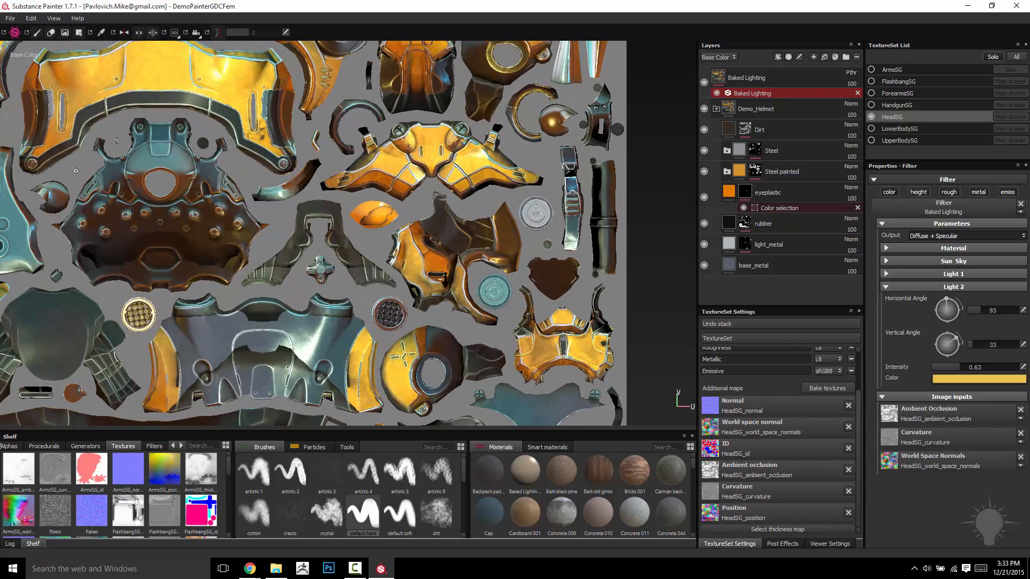
pyautogui.keyDown('alt'); pyautogui.moveTo(352, 155); pyautogui.dragTo(617, 273, button='middle'); pyautogui.keyUp('alt')
pyautogui.keyDown('alt'); pyautogui.moveTo(617, 273); pyautogui.dragTo(495, 371, button='right'); pyautogui.keyUp('alt')
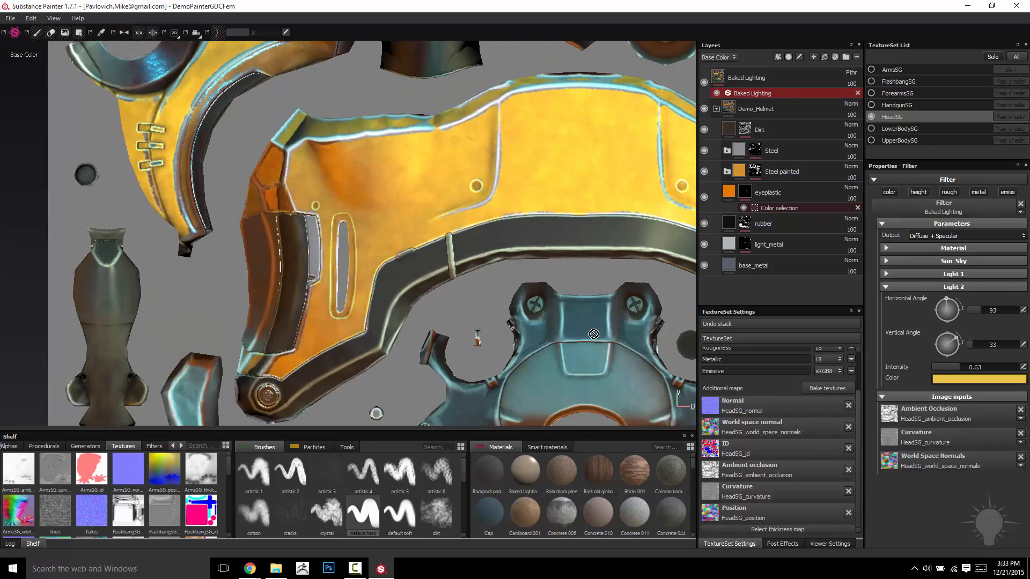
pyautogui.keyDown('alt'); pyautogui.moveTo(594, 334); pyautogui.dragTo(357, 232, button='right'); pyautogui.keyUp('alt')
pyautogui.keyDown('alt'); pyautogui.moveTo(638, 386); pyautogui.dragTo(236, 185, button='middle'); pyautogui.keyUp('alt')
pyautogui.press('shift')
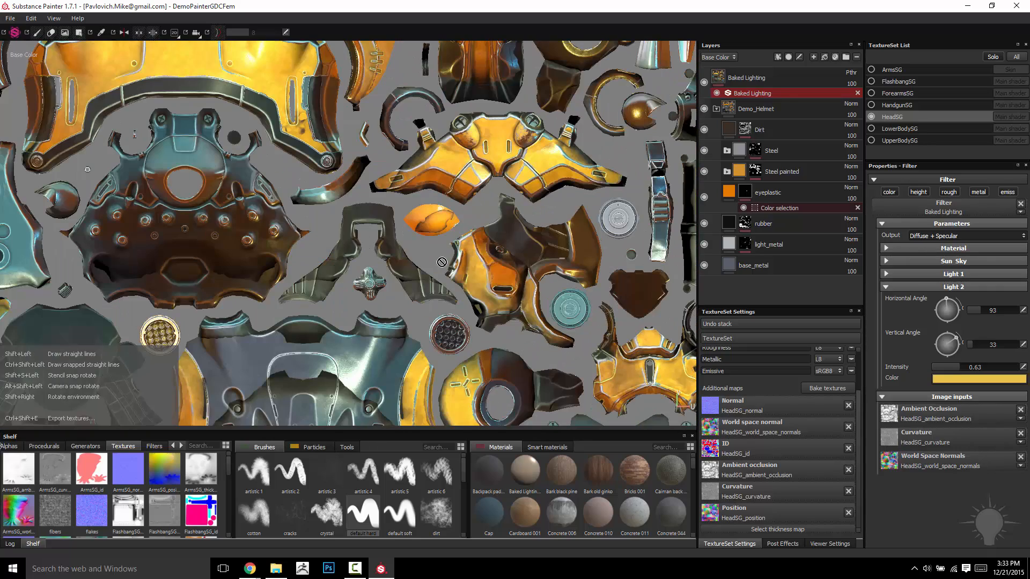
pyautogui.keyDown('alt'); pyautogui.moveTo(483, 296); pyautogui.dragTo(349, 230, button='right'); pyautogui.keyUp('alt')
pyautogui.keyDown('alt'); pyautogui.moveTo(425, 290); pyautogui.dragTo(370, 179, button='middle'); pyautogui.keyUp('alt')
pyautogui.keyDown('alt'); pyautogui.moveTo(411, 209); pyautogui.dragTo(396, 258, button='middle'); pyautogui.keyUp('alt')
pyautogui.keyDown('alt'); pyautogui.moveTo(356, 197); pyautogui.dragTo(336, 243, button='middle'); pyautogui.keyUp('alt')
pyautogui.keyDown('alt'); pyautogui.moveTo(336, 243); pyautogui.dragTo(397, 332, button='right'); pyautogui.keyUp('alt')
pyautogui.keyDown('alt'); pyautogui.moveTo(343, 332); pyautogui.dragTo(440, 182, button='middle'); pyautogui.keyUp('alt')
pyautogui.keyDown('alt'); pyautogui.moveTo(375, 177); pyautogui.dragTo(461, 204, button='right'); pyautogui.keyUp('alt')
pyautogui.keyDown('alt'); pyautogui.moveTo(461, 203); pyautogui.dragTo(404, 218, button='middle'); pyautogui.keyUp('alt')
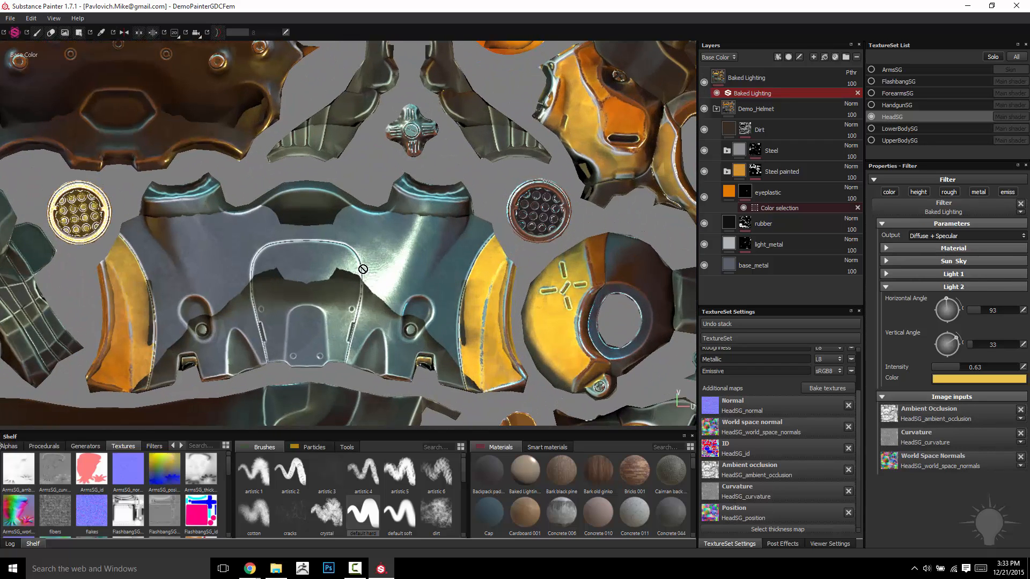
pyautogui.keyDown('alt'); pyautogui.moveTo(480, 321); pyautogui.dragTo(313, 243, button='right'); pyautogui.keyUp('alt')
pyautogui.click(174, 32)
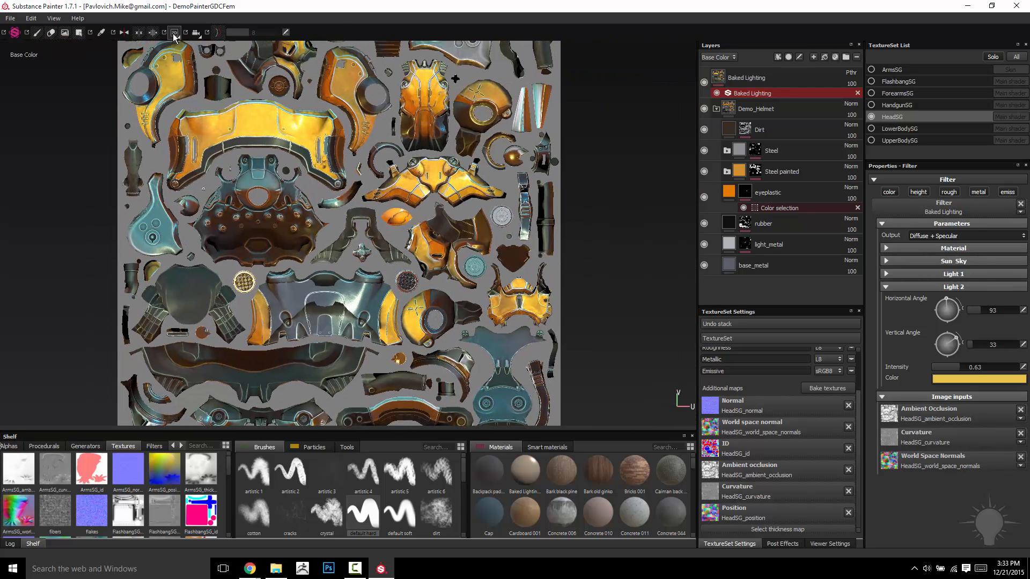
pyautogui.press('F2')
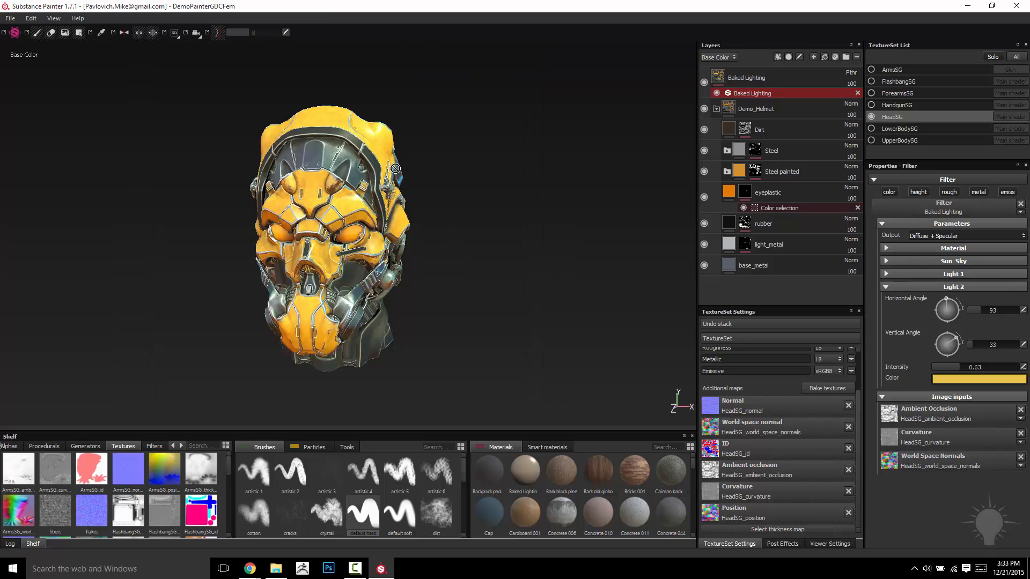
# Change the eyeplastic fill layer's Base Color to pure red, with hue 1.000, saturation 1.000 and value 0.783
pyautogui.keyDown('alt'); pyautogui.moveTo(395, 212); pyautogui.dragTo(510, 177); pyautogui.keyUp('alt')
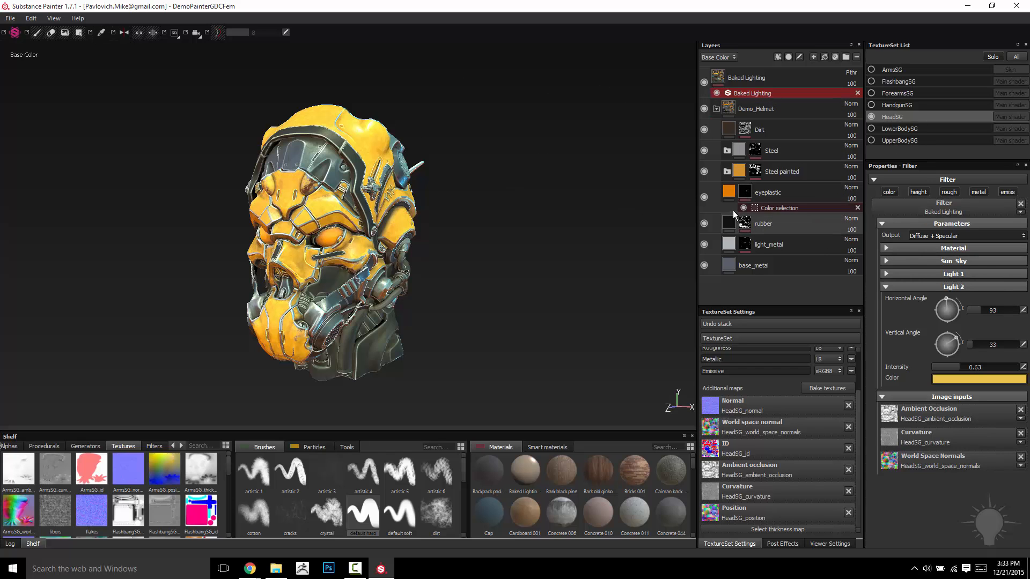
pyautogui.keyDown('alt'); pyautogui.moveTo(363, 132); pyautogui.dragTo(477, 316, button='right'); pyautogui.keyUp('alt')
pyautogui.keyDown('alt'); pyautogui.moveTo(279, 307); pyautogui.dragTo(388, 206, button='middle'); pyautogui.keyUp('alt')
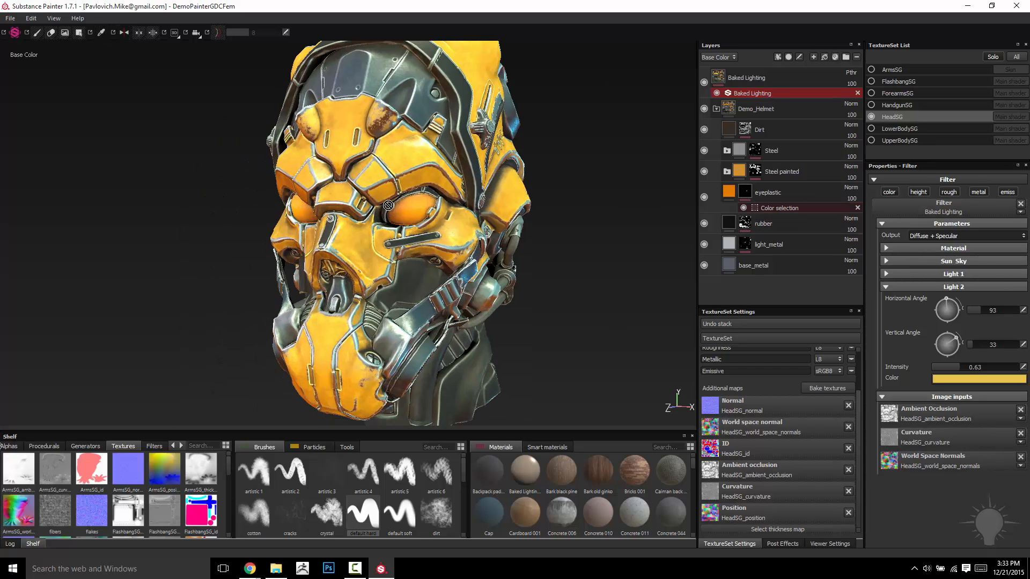
pyautogui.click(733, 190)
pyautogui.keyDown('alt'); pyautogui.moveTo(604, 233); pyautogui.dragTo(569, 239, button='middle'); pyautogui.keyUp('alt')
pyautogui.keyDown('alt'); pyautogui.moveTo(569, 240); pyautogui.dragTo(574, 247); pyautogui.keyUp('alt')
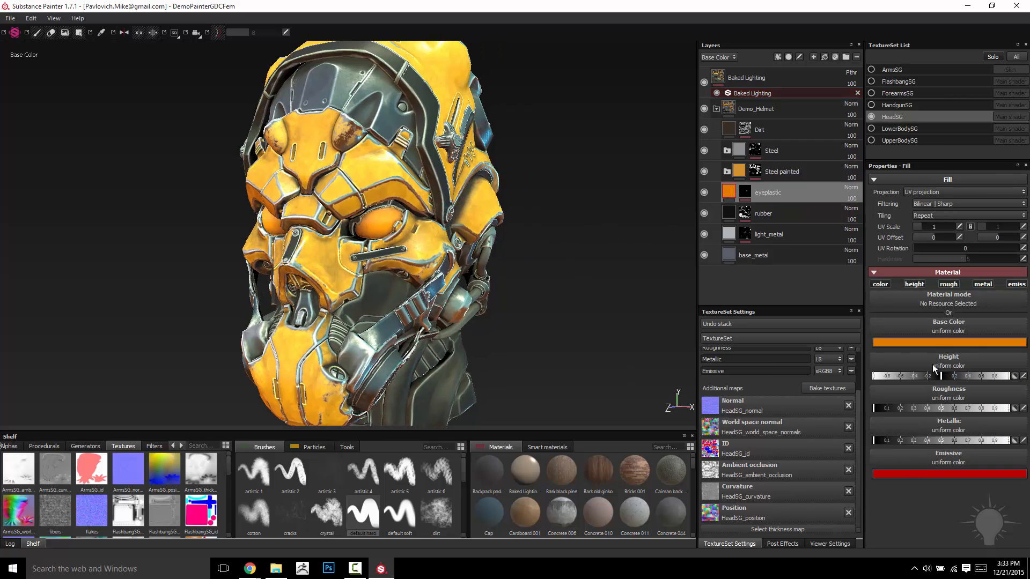
pyautogui.click(938, 343)
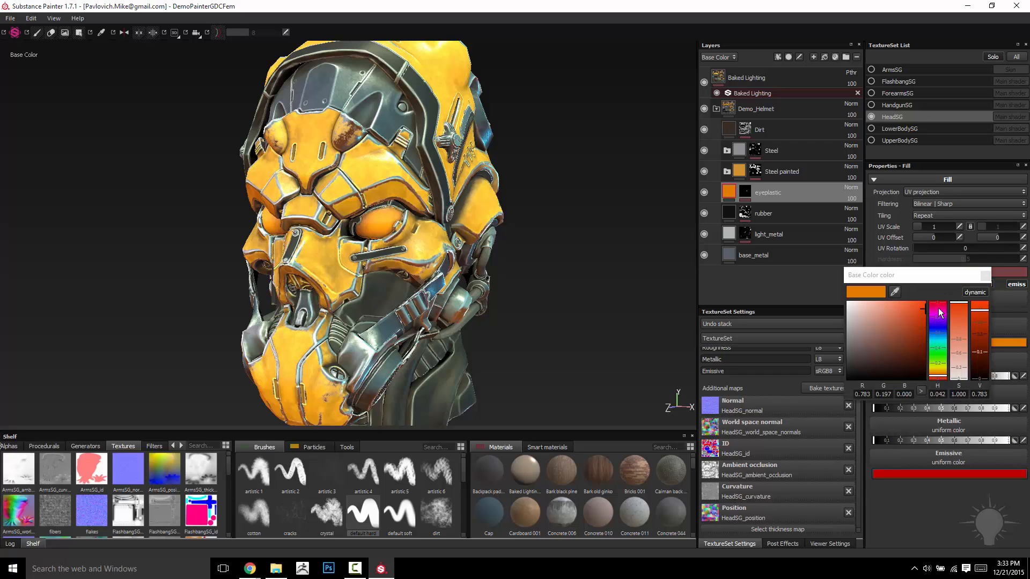
pyautogui.moveTo(939, 312); pyautogui.dragTo(942, 303)
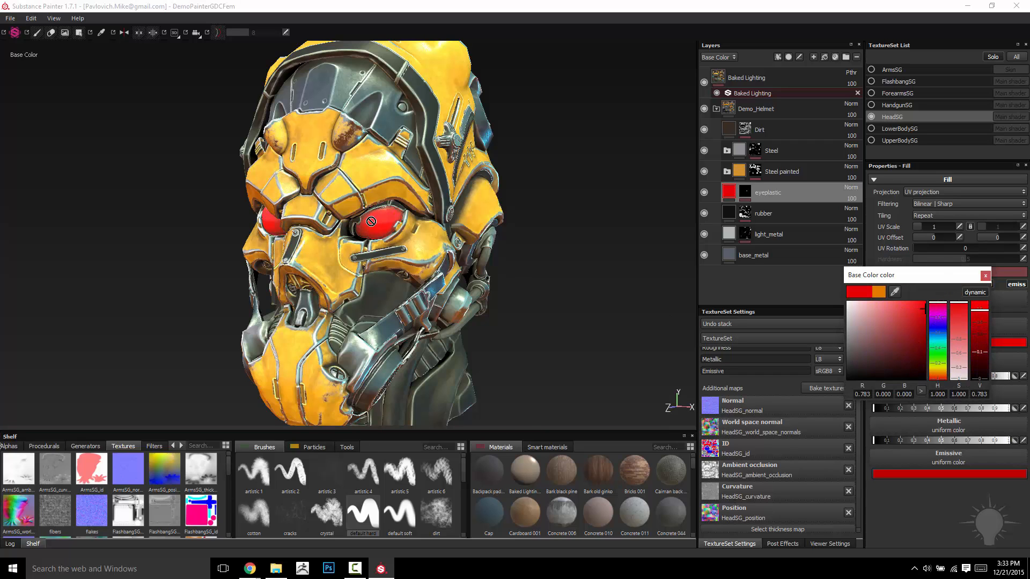
pyautogui.click(954, 263)
pyautogui.click(988, 276)
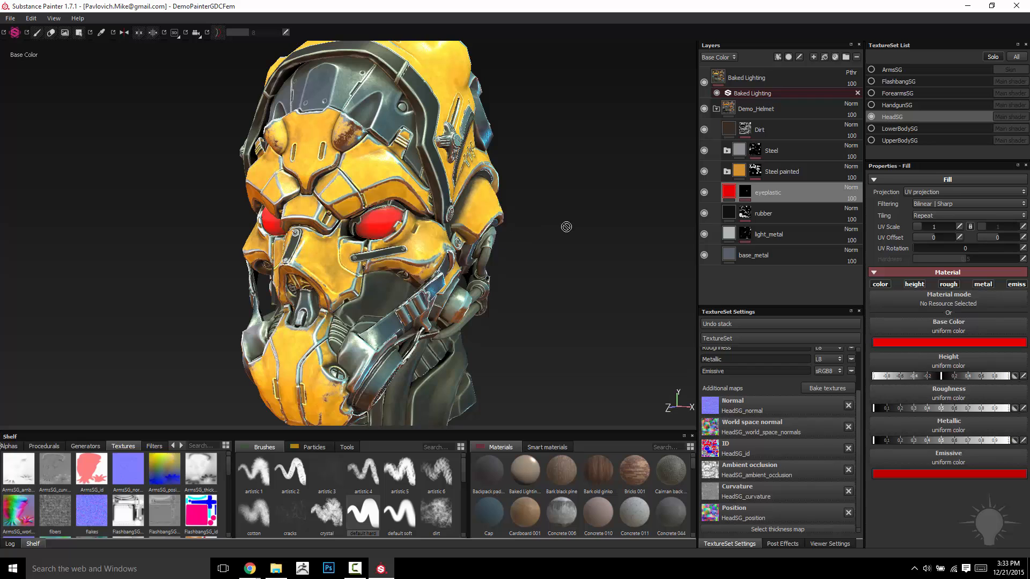
# Raise the eyeplastic layer's Metallic value to its maximum
pyautogui.moveTo(567, 227)
pyautogui.keyDown('alt'); pyautogui.mouseDown()
pyautogui.moveTo(568, 205)
pyautogui.moveTo(567, 232)
pyautogui.mouseUp(); pyautogui.keyUp('alt')
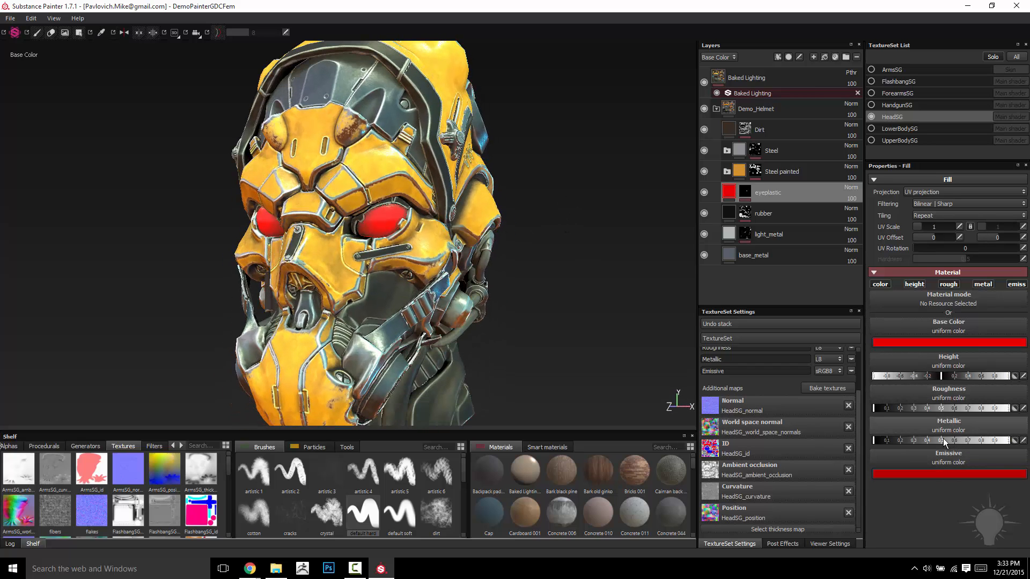
pyautogui.click(975, 441)
pyautogui.moveTo(991, 442); pyautogui.dragTo(1021, 443)
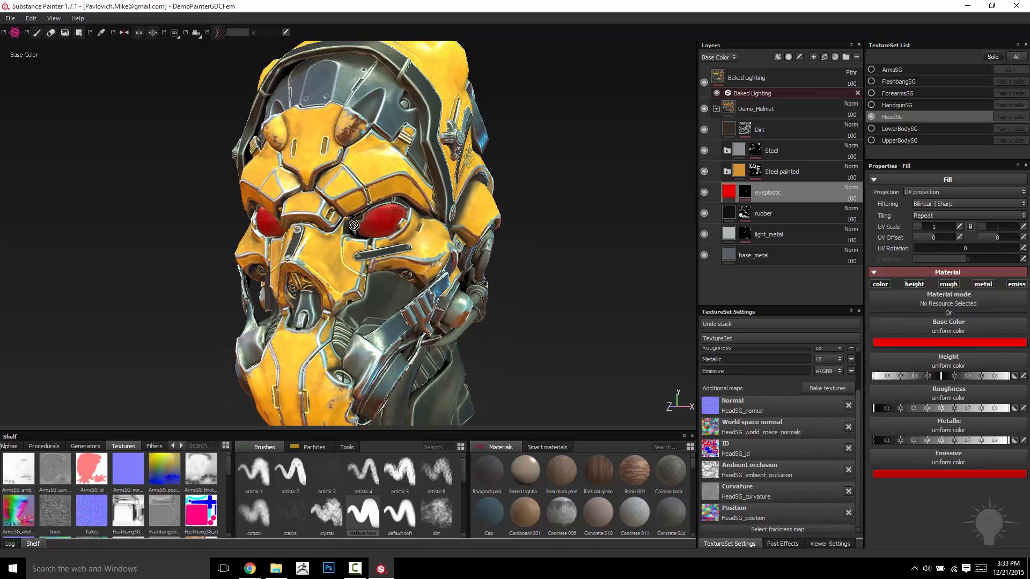
# Examine the helmet's baked lighting and red metallic eyes from several angles and distances
pyautogui.keyDown('alt'); pyautogui.moveTo(483, 232); pyautogui.dragTo(531, 252); pyautogui.keyUp('alt')
pyautogui.keyDown('alt'); pyautogui.moveTo(593, 289); pyautogui.dragTo(558, 244, button='right'); pyautogui.keyUp('alt')
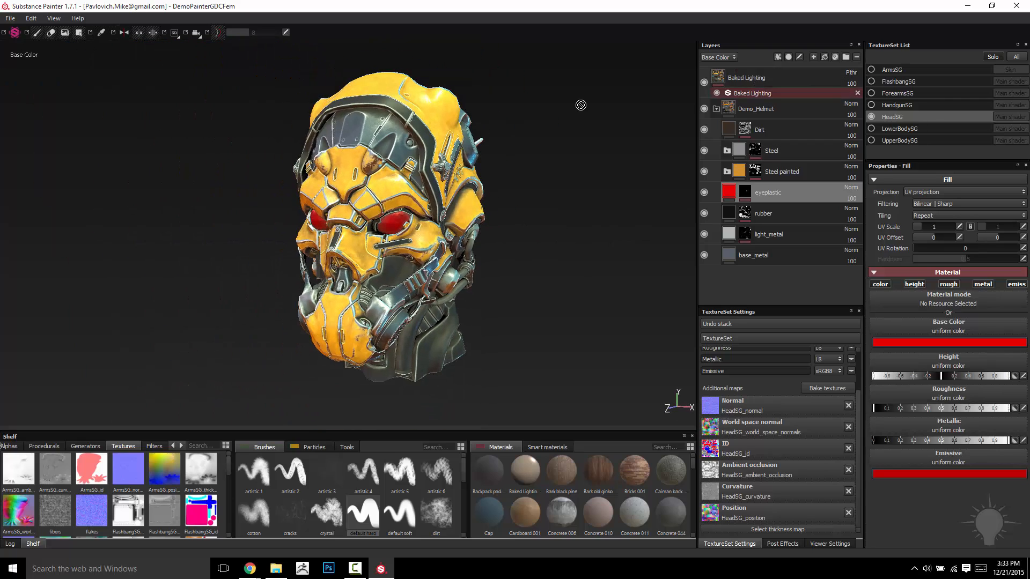
pyautogui.keyDown('alt'); pyautogui.moveTo(579, 103); pyautogui.dragTo(496, 203); pyautogui.keyUp('alt')
pyautogui.keyDown('alt'); pyautogui.moveTo(469, 249); pyautogui.dragTo(530, 249); pyautogui.keyUp('alt')
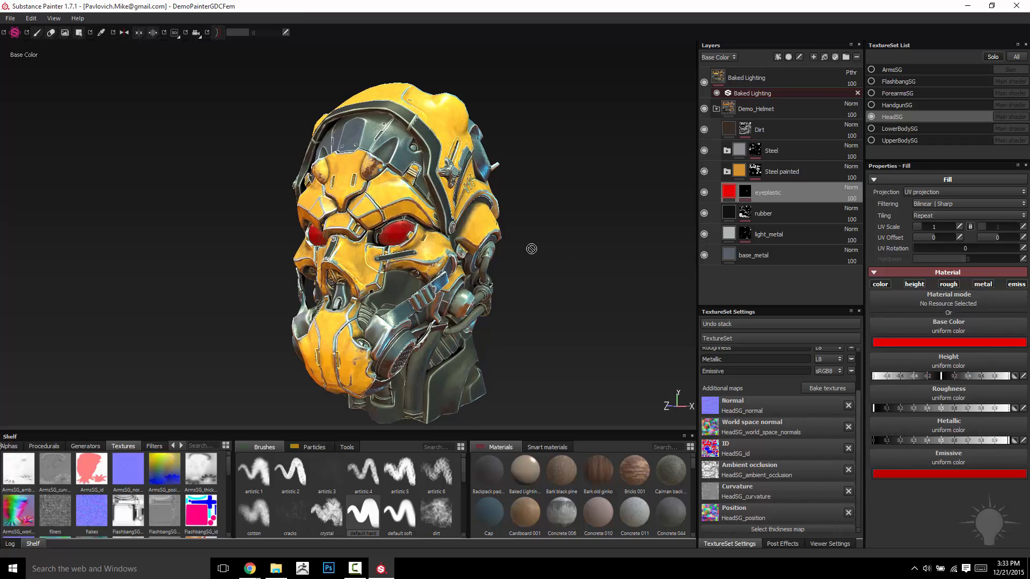
pyautogui.keyDown('alt'); pyautogui.moveTo(521, 132); pyautogui.dragTo(521, 202); pyautogui.keyUp('alt')
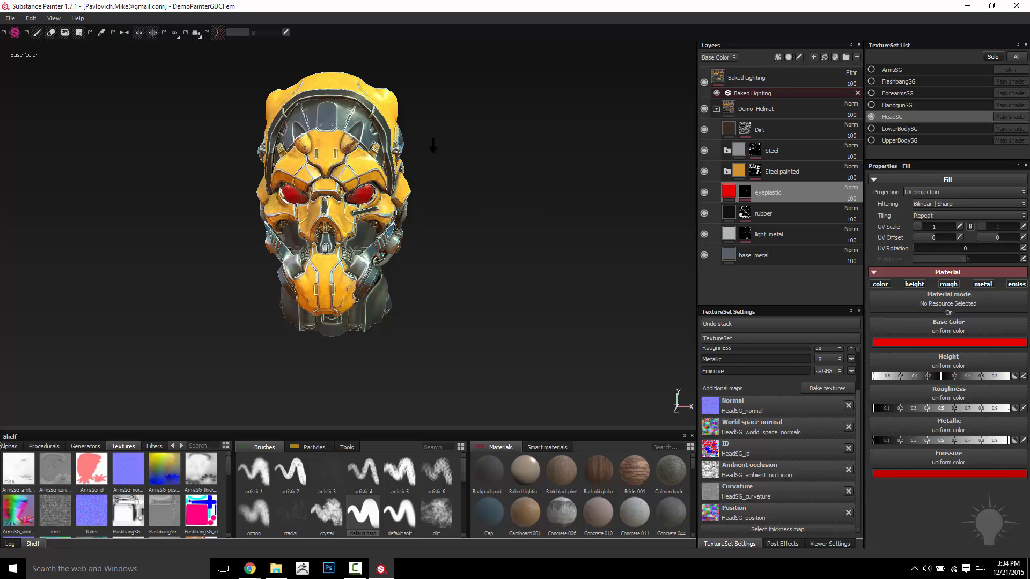
pyautogui.keyDown('alt'); pyautogui.moveTo(433, 145); pyautogui.dragTo(456, 191, button='right'); pyautogui.keyUp('alt')
pyautogui.keyDown('alt'); pyautogui.moveTo(456, 191); pyautogui.dragTo(460, 218, button='middle'); pyautogui.keyUp('alt')
pyautogui.keyDown('alt'); pyautogui.moveTo(464, 216); pyautogui.dragTo(425, 212); pyautogui.keyUp('alt')
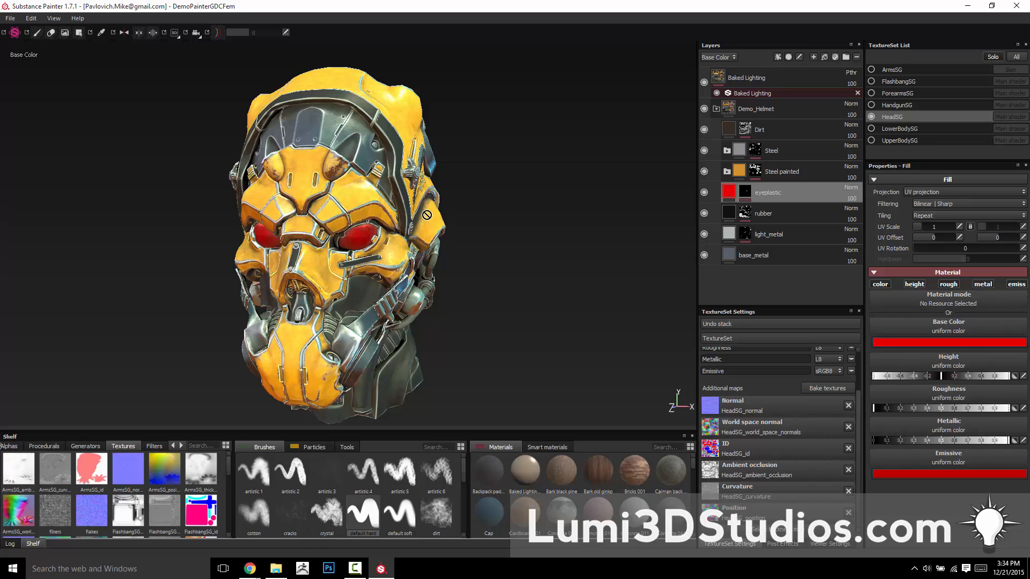
pyautogui.moveTo(468, 161)
pyautogui.keyDown('alt'); pyautogui.mouseDown()
pyautogui.moveTo(451, 170)
pyautogui.moveTo(494, 165)
pyautogui.moveTo(485, 165)
pyautogui.mouseUp(); pyautogui.keyUp('alt')
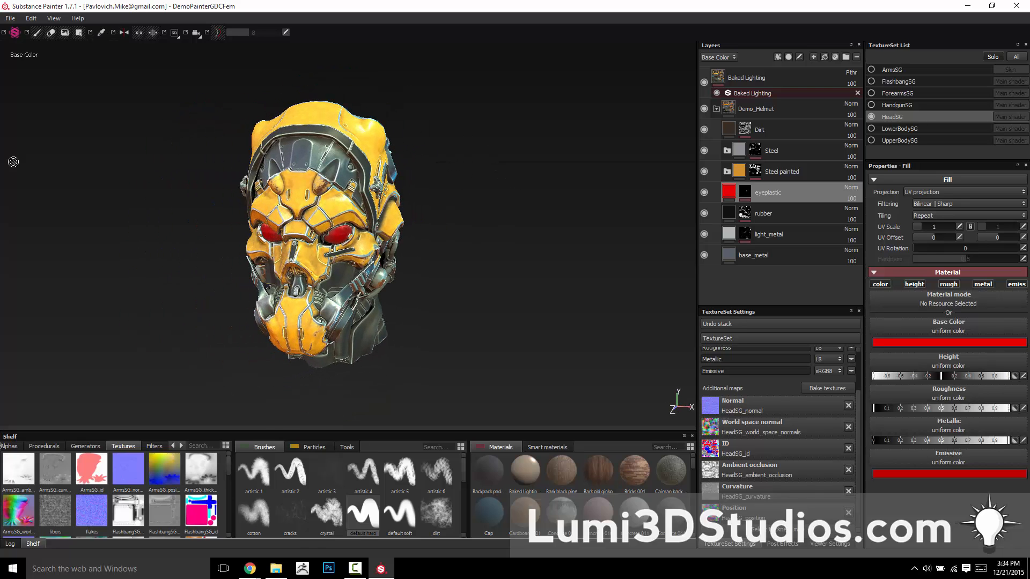